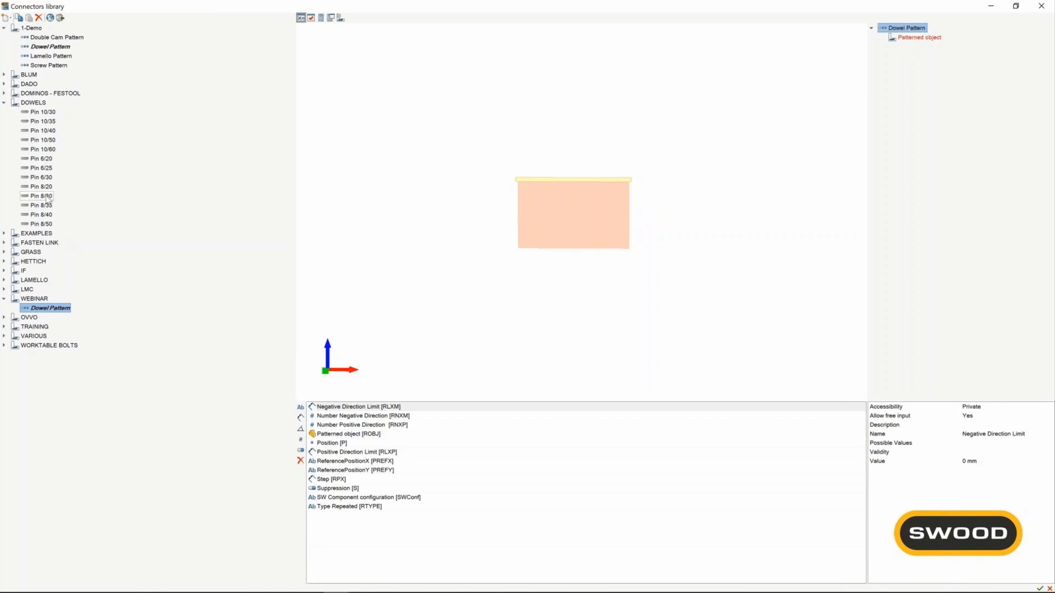
# Assign Pin 8/30 as the patterned object of Dowel Pattern and add a new distance parameter with Exposed accessibility.
pyautogui.moveTo(47, 200); pyautogui.dragTo(939, 102)
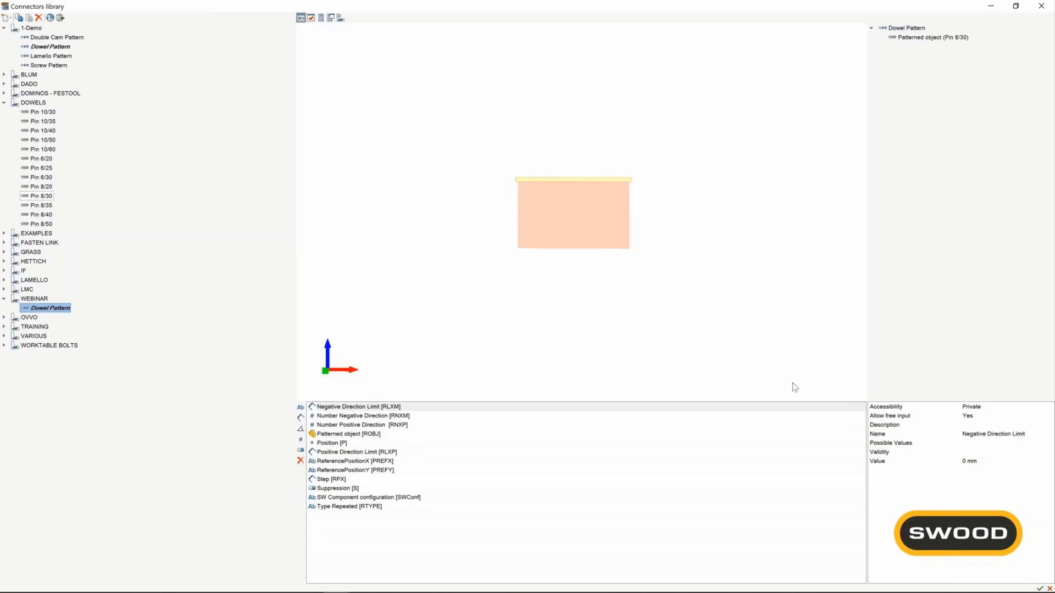
pyautogui.click(301, 418)
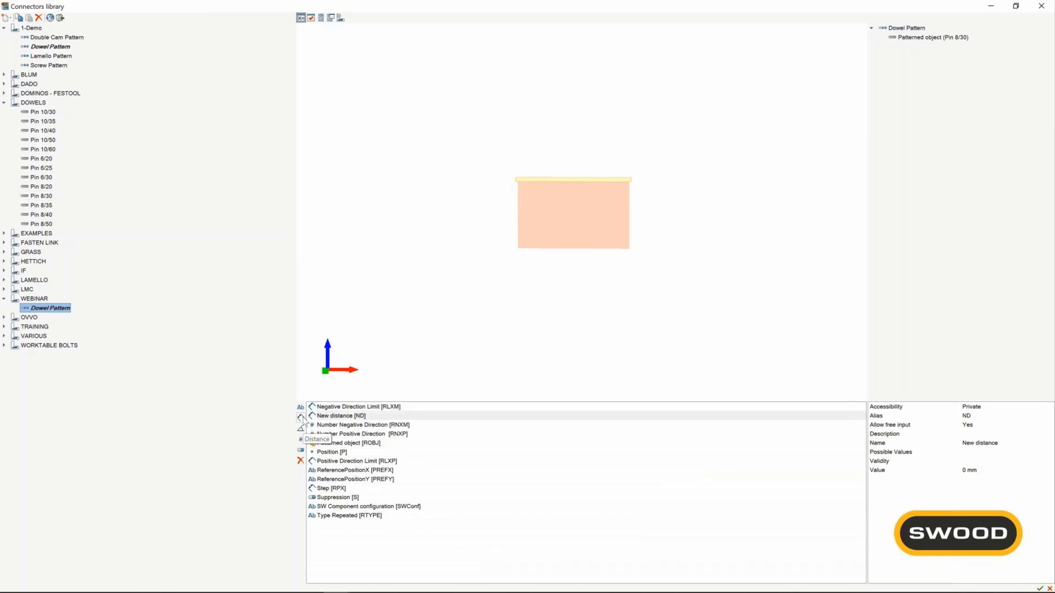
pyautogui.click(855, 420)
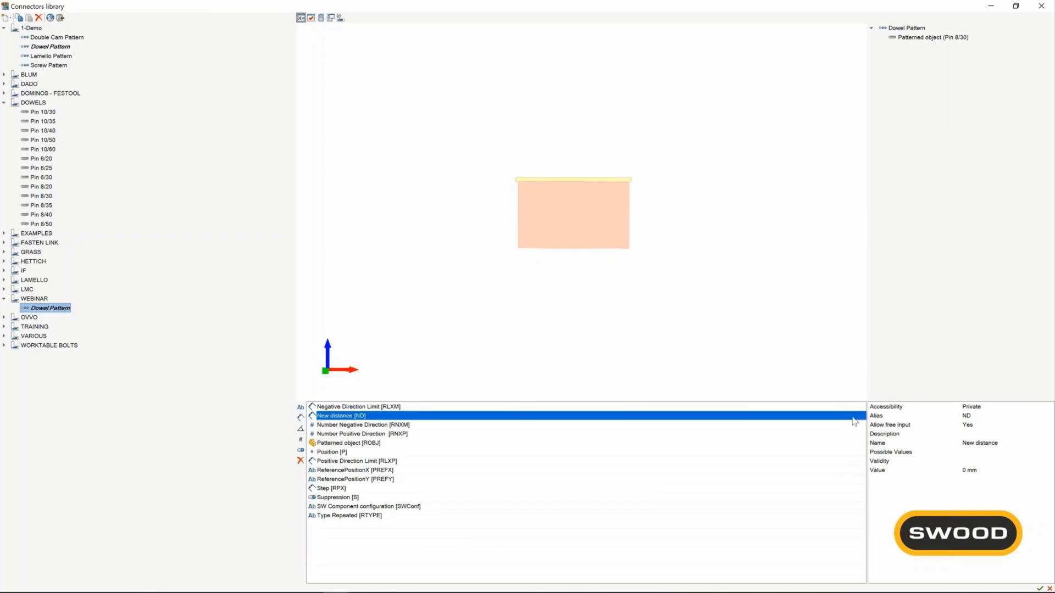
pyautogui.click(992, 407)
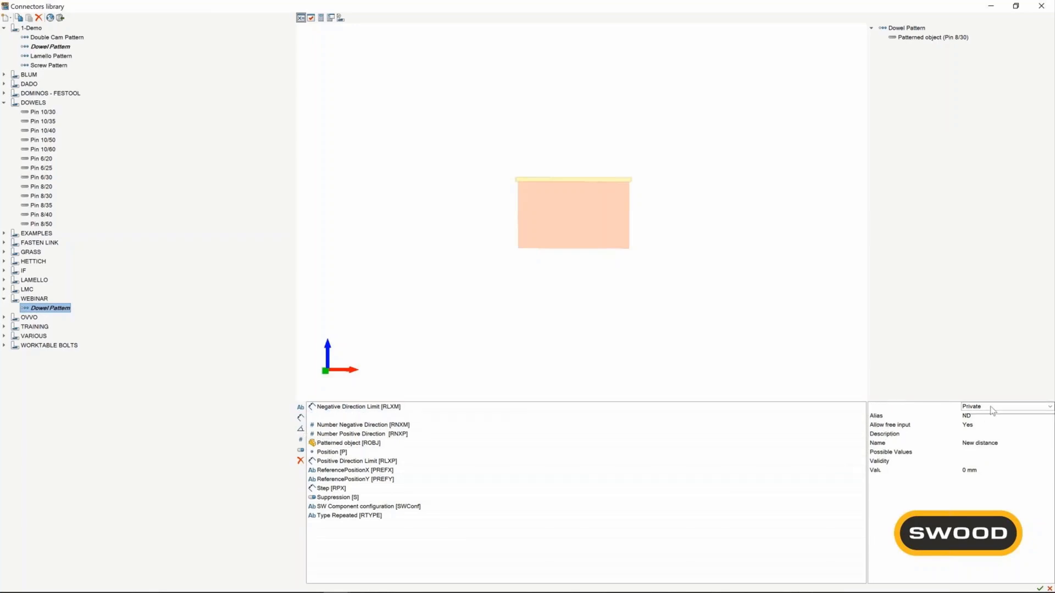
pyautogui.click(992, 410)
pyautogui.click(982, 436)
# Give the new distance parameter the alias SOFF and the name Side offset.
pyautogui.click(977, 417)
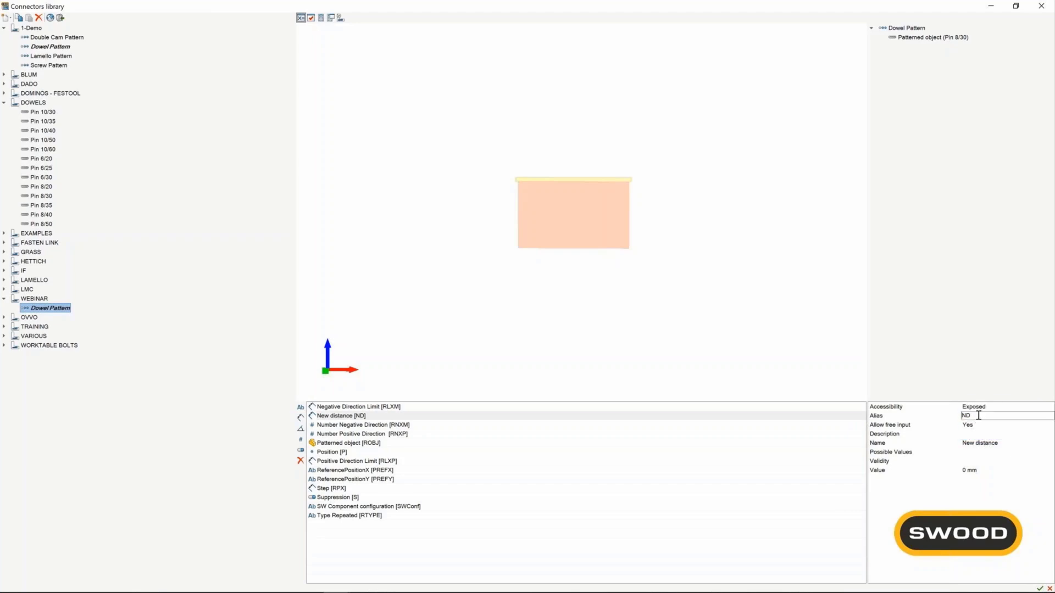
pyautogui.write('SOFF')
pyautogui.click(990, 445)
pyautogui.moveTo(1009, 443); pyautogui.dragTo(954, 443)
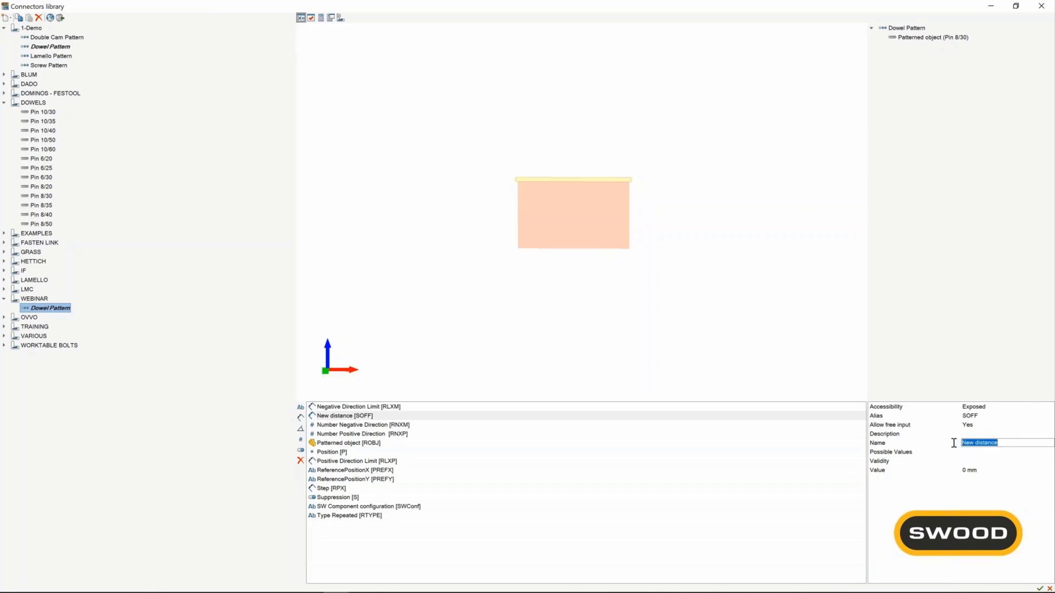
pyautogui.write('Side offset')
# Set the default value of the Side offset parameter to 50 mm.
pyautogui.click(974, 474)
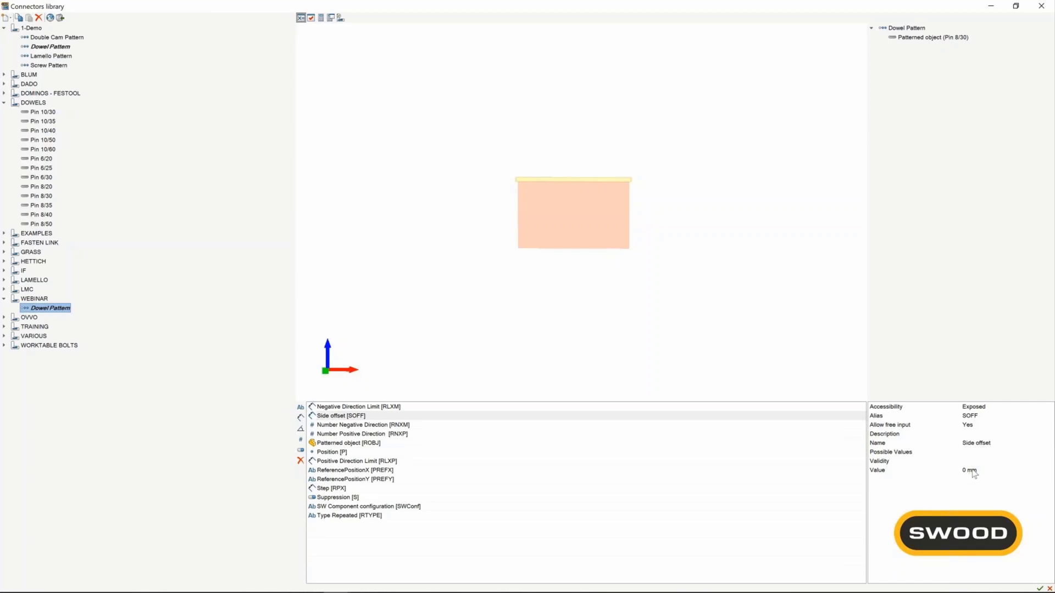
pyautogui.click(967, 471)
pyautogui.doubleClick(964, 471)
pyautogui.write('50')
pyautogui.press('Return')
# Set the Type Repeated parameter to the distributed minimum-step option, RPMIN.
pyautogui.click(355, 517)
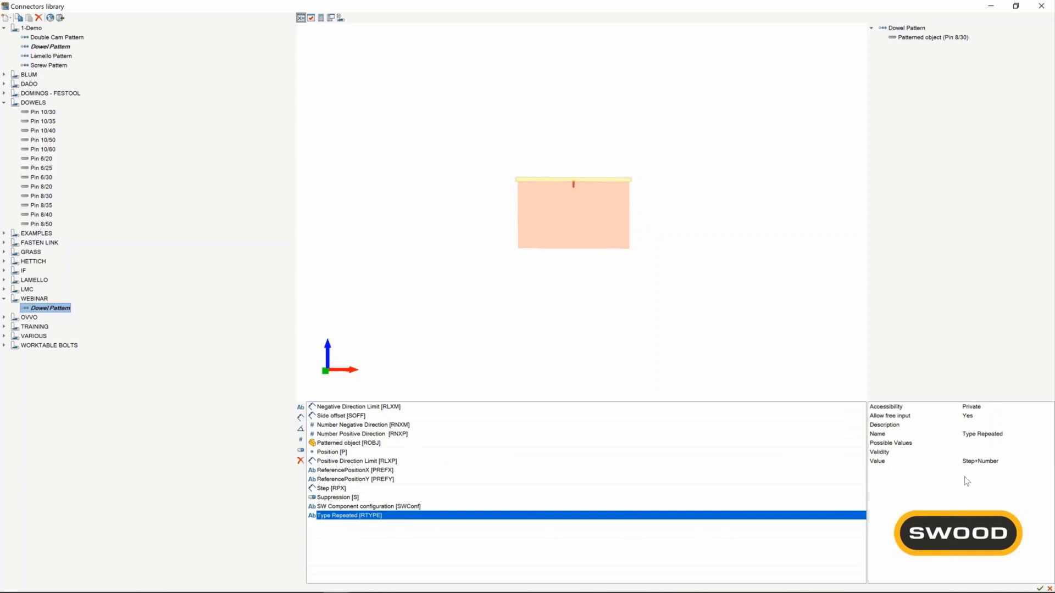
pyautogui.click(985, 465)
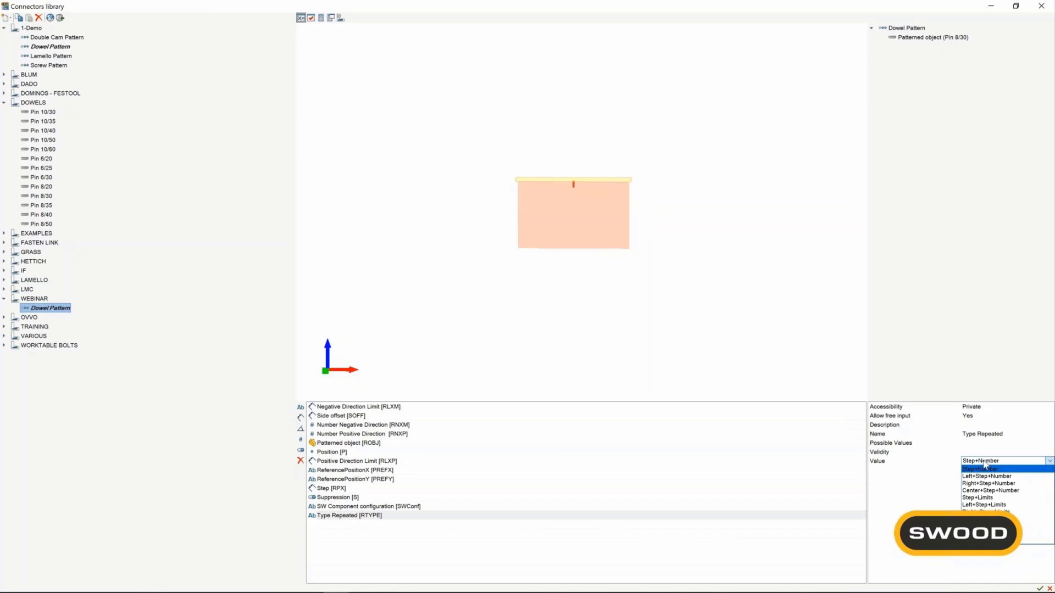
pyautogui.click(989, 527)
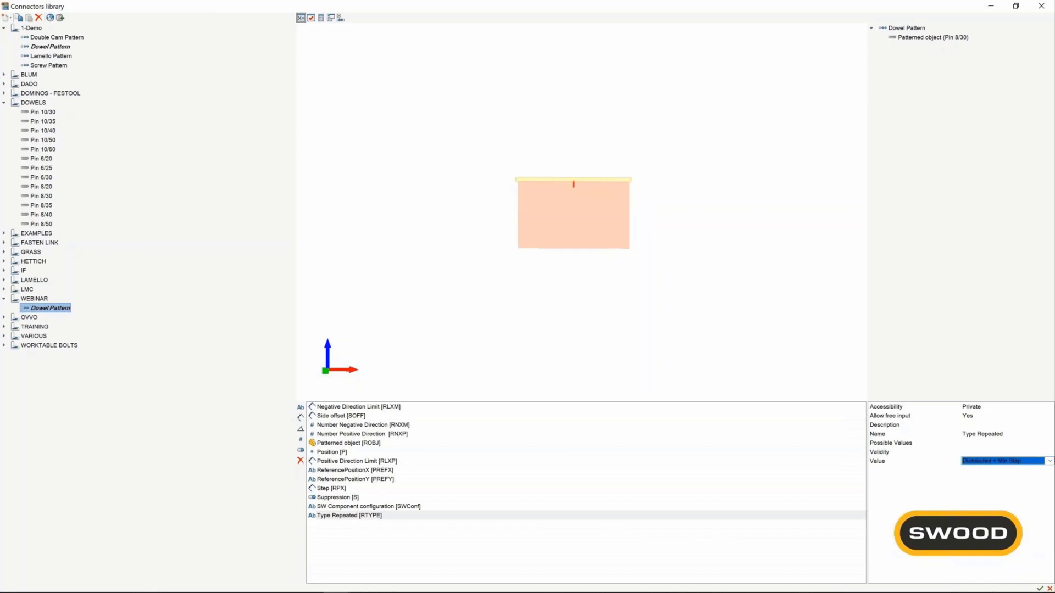
pyautogui.press('Return')
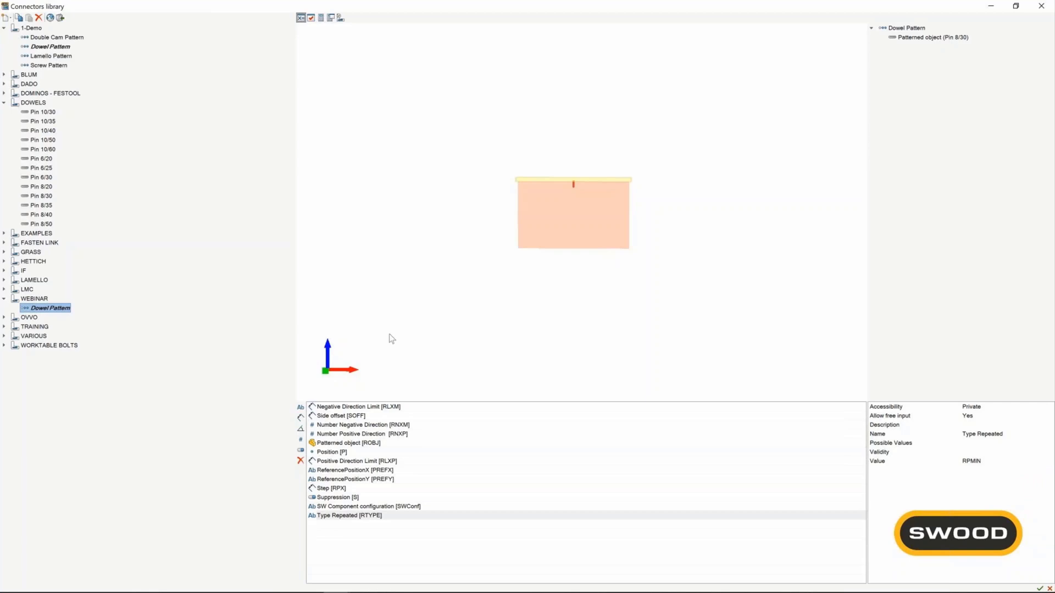
# Script the positive limit as RLXP=AL/2-SOFF and the negative limit as RLXM =-RLXP, then close the script editor.
pyautogui.click(331, 18)
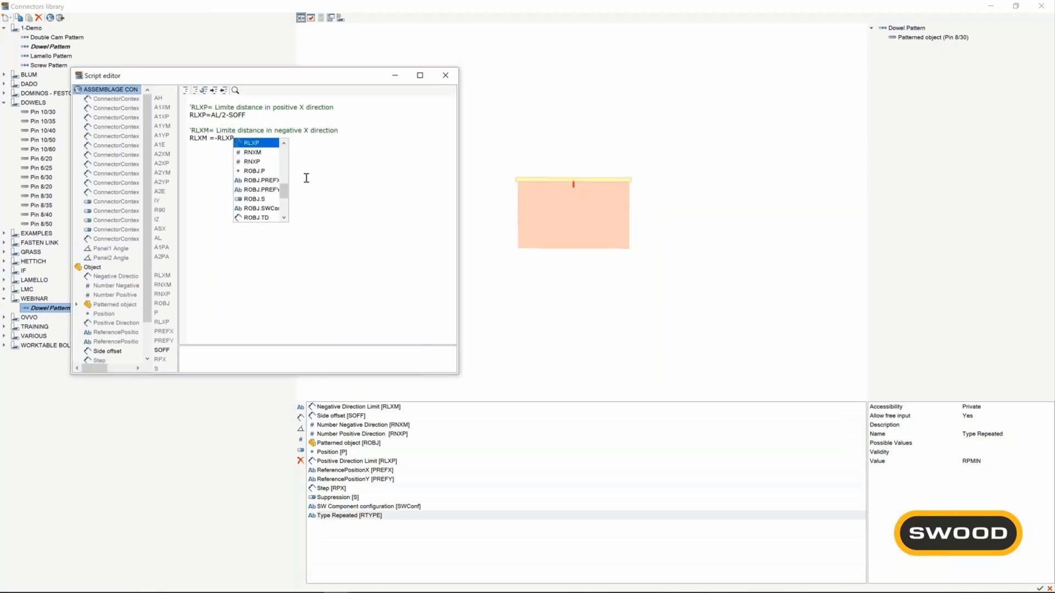
pyautogui.press('Escape')
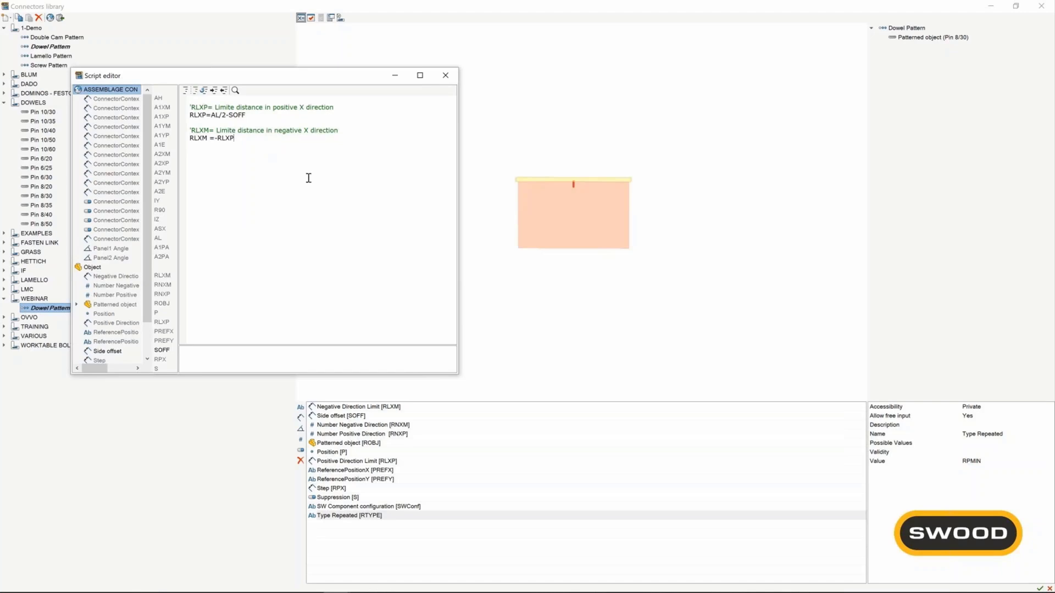
pyautogui.click(446, 76)
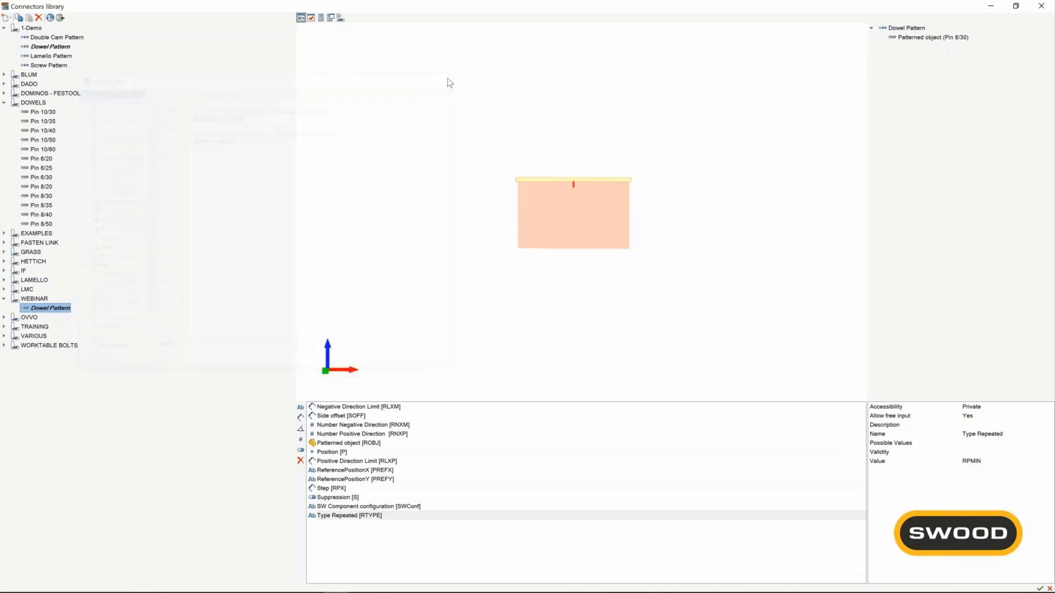
# Test the dowel pattern with a side offset of 150 mm.
pyautogui.click(341, 19)
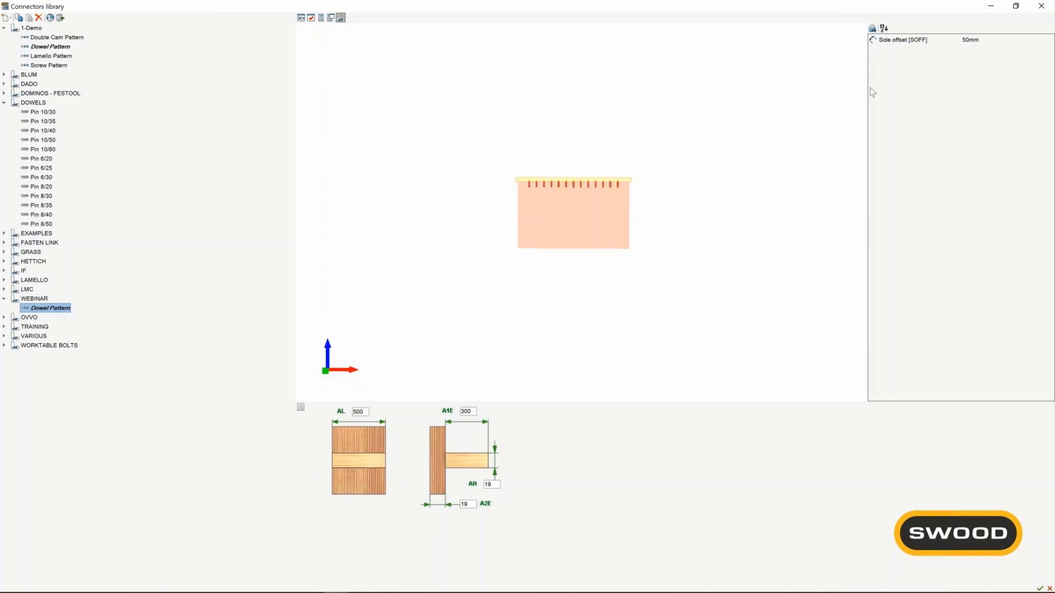
pyautogui.click(975, 45)
pyautogui.click(977, 44)
pyautogui.write('150')
pyautogui.press('Return')
# Return to the pattern's parameters and change the accessibility of the Step parameter to Exposed.
pyautogui.click(301, 17)
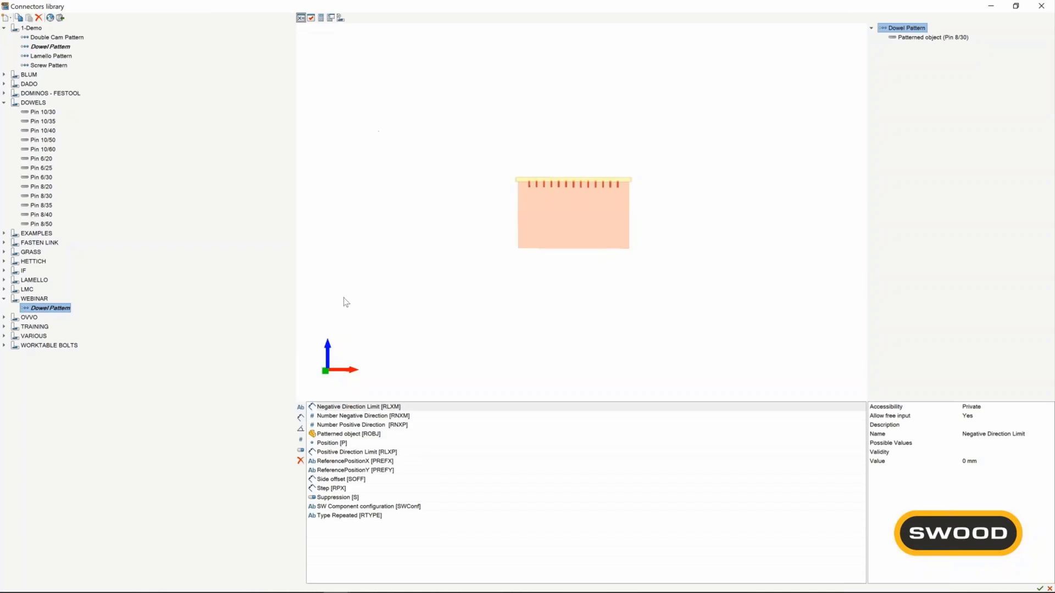
pyautogui.click(346, 488)
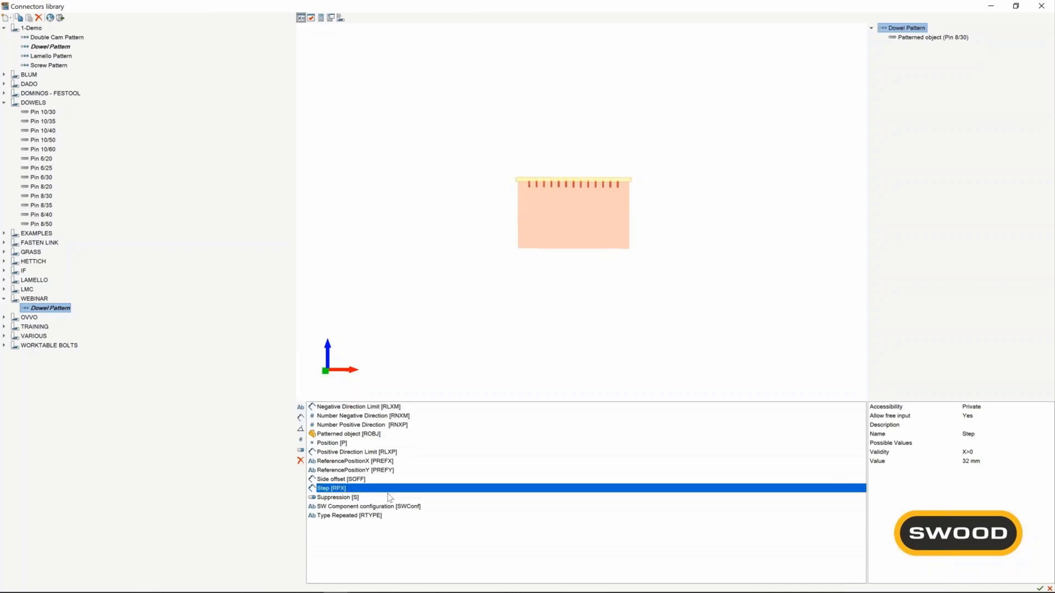
pyautogui.click(992, 411)
pyautogui.click(986, 441)
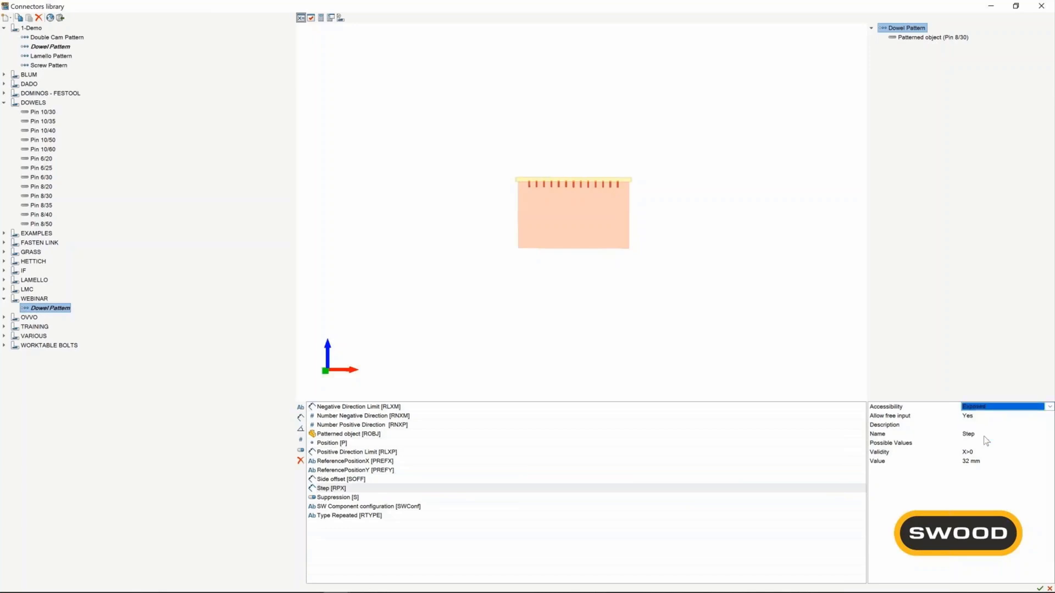
pyautogui.click(780, 390)
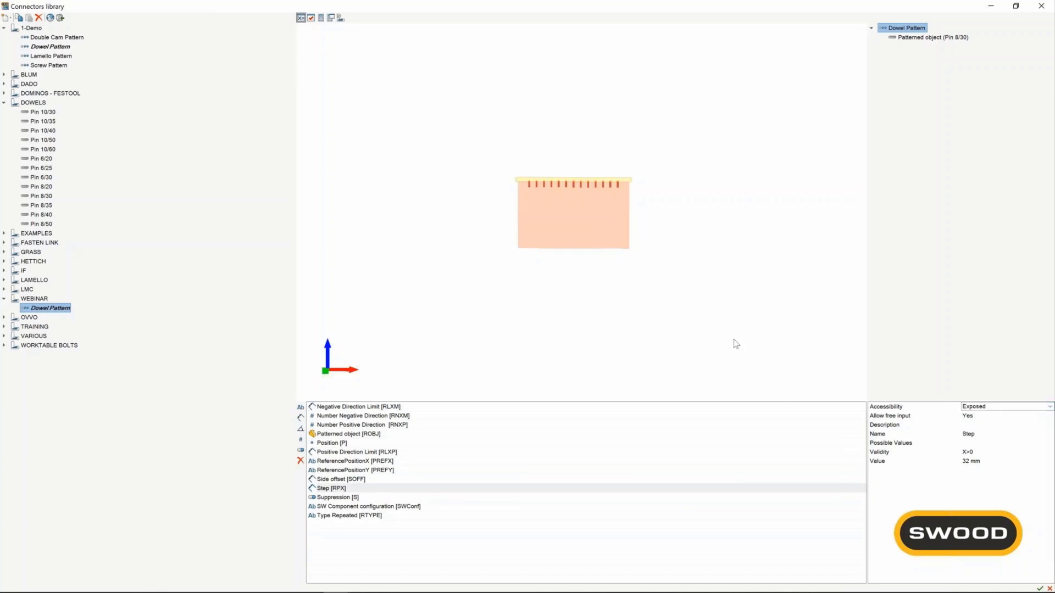
# Test the dowel pattern with a step of 150 mm.
pyautogui.click(340, 18)
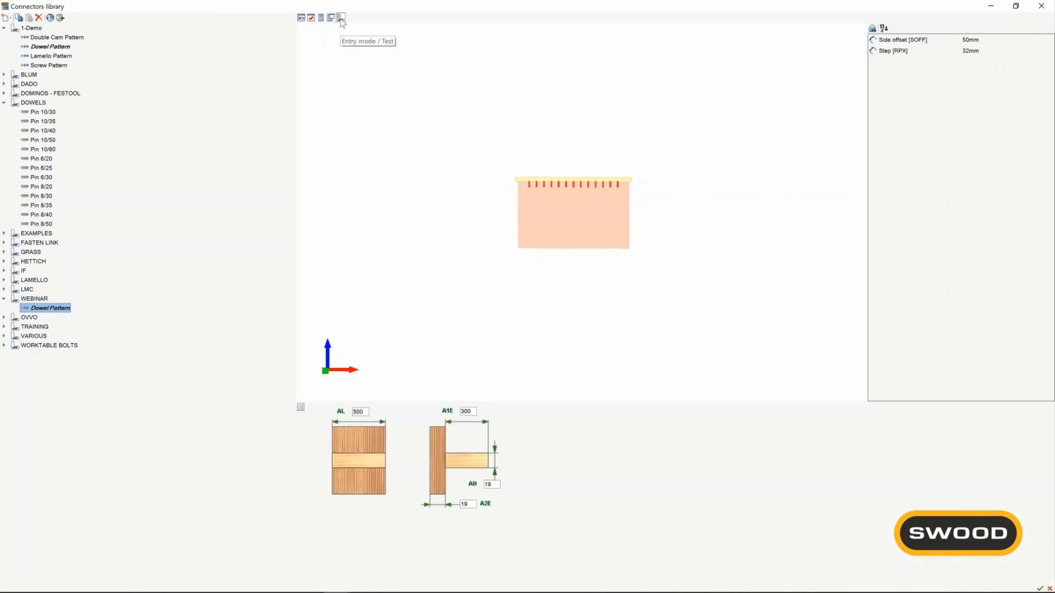
pyautogui.click(976, 42)
pyautogui.click(976, 52)
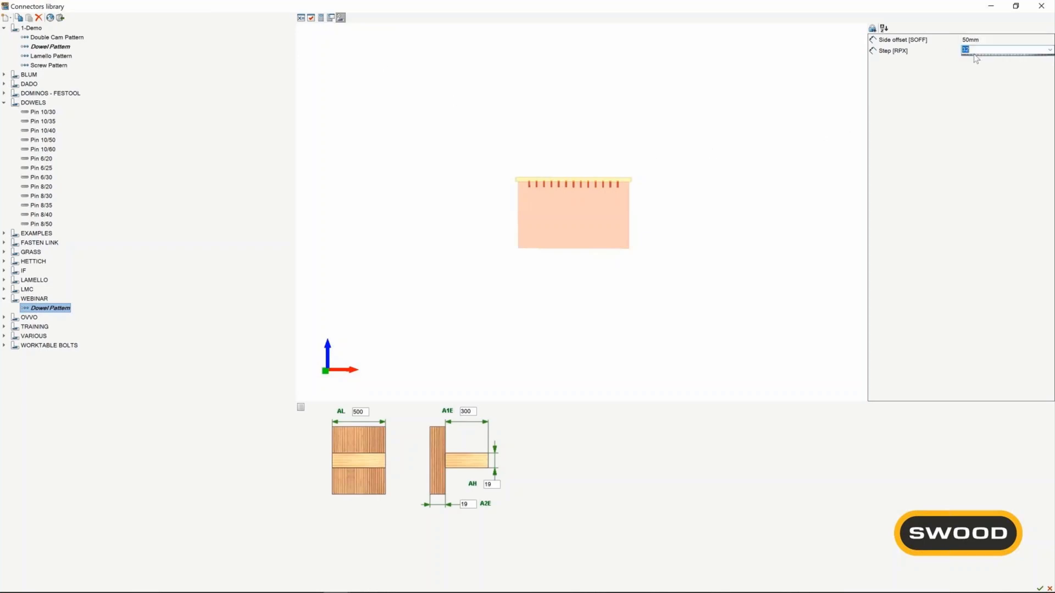
pyautogui.write('150')
pyautogui.press('Return')
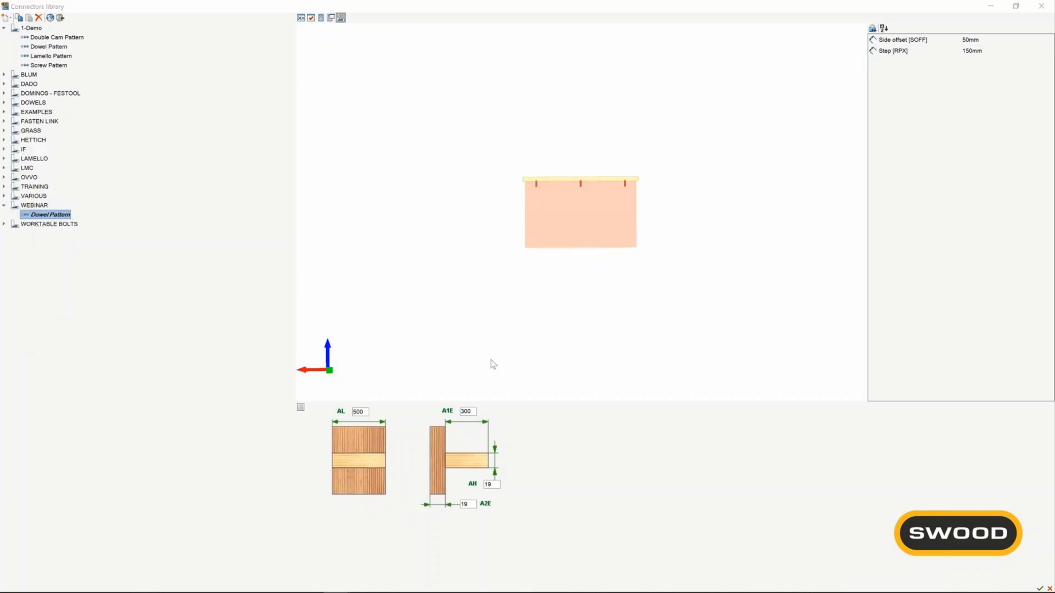
# Test the pattern on longer joints by setting the assembly length AL to 800, then to 1000.
pyautogui.doubleClick(360, 413)
pyautogui.write('800')
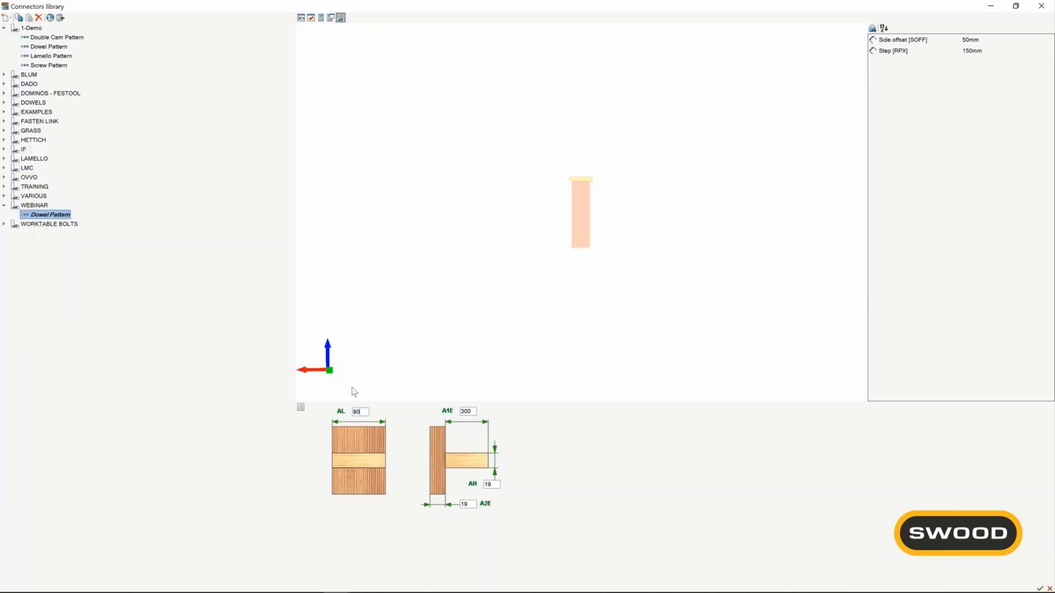
pyautogui.press('Return')
pyautogui.moveTo(362, 412); pyautogui.dragTo(342, 415)
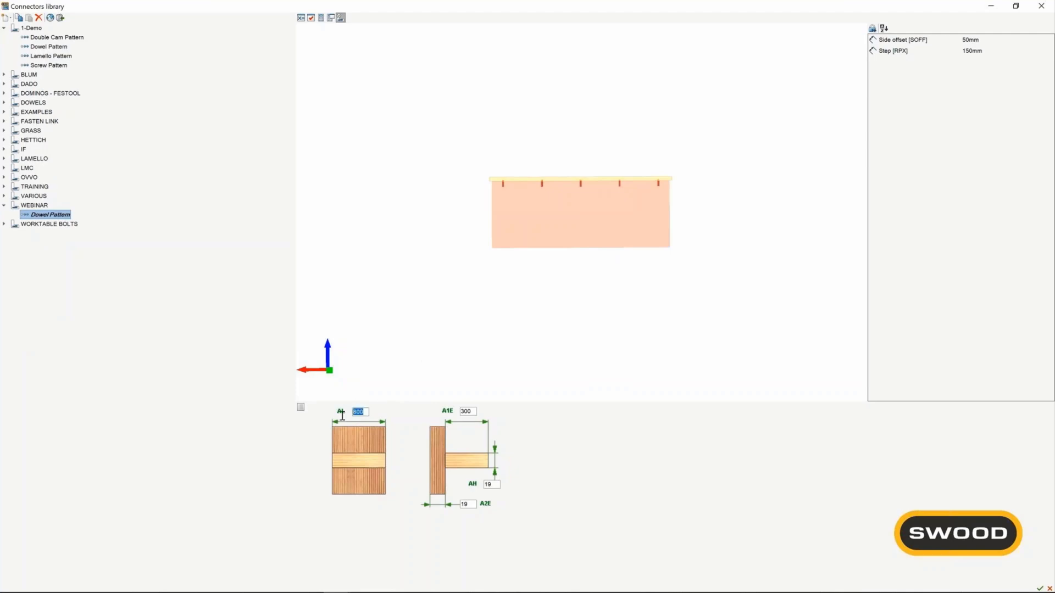
pyautogui.write('1000')
pyautogui.press('Return')
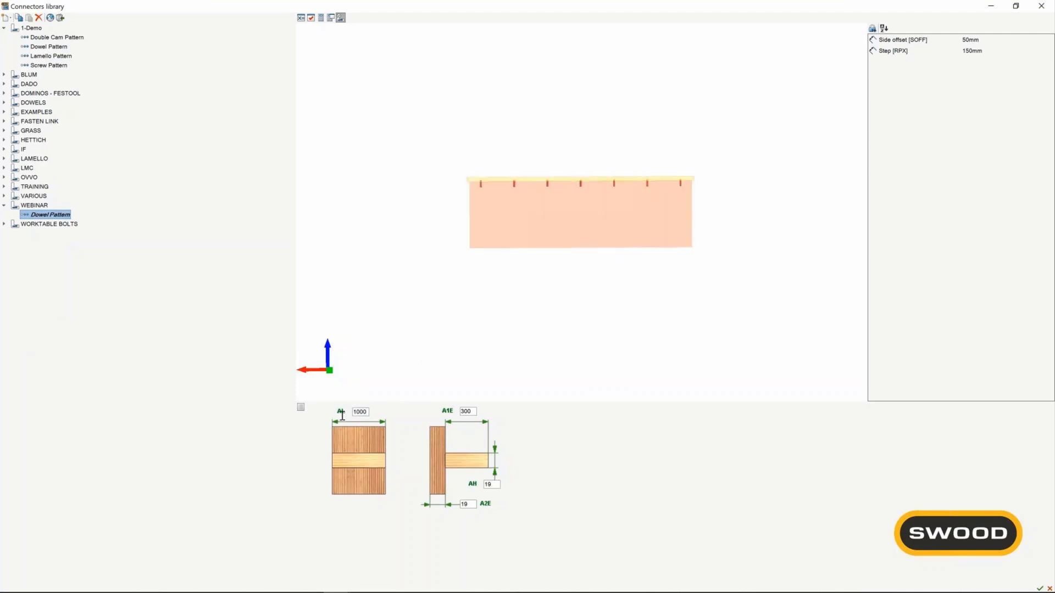
# Test the dowel pattern with the step increased to 250 mm.
pyautogui.click(983, 51)
pyautogui.write('250')
pyautogui.press('Return')
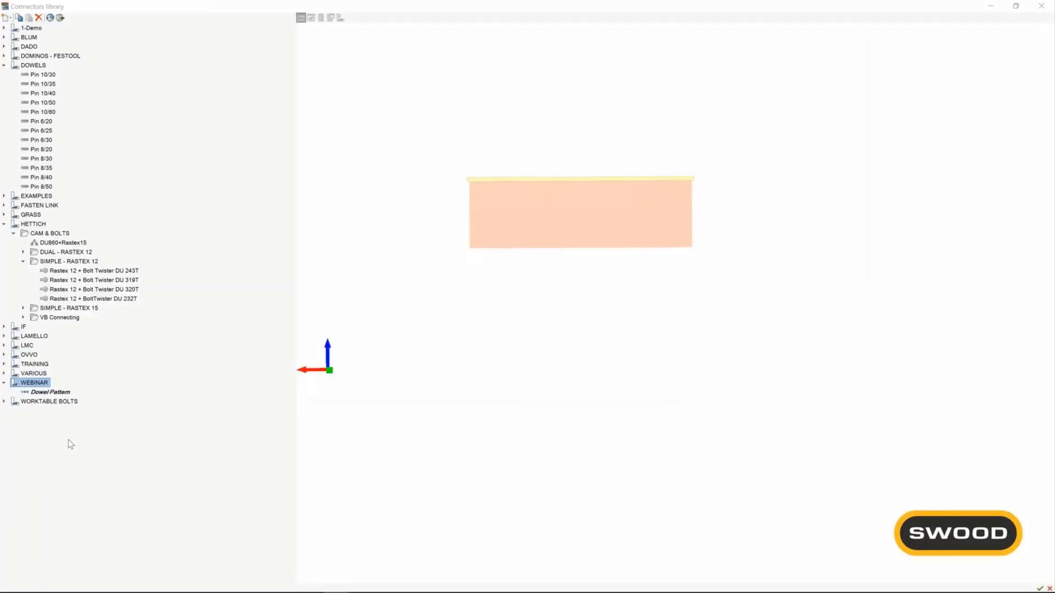
# Create a compound item named Custom Rule in the WEBINAR library.
pyautogui.rightClick(36, 384)
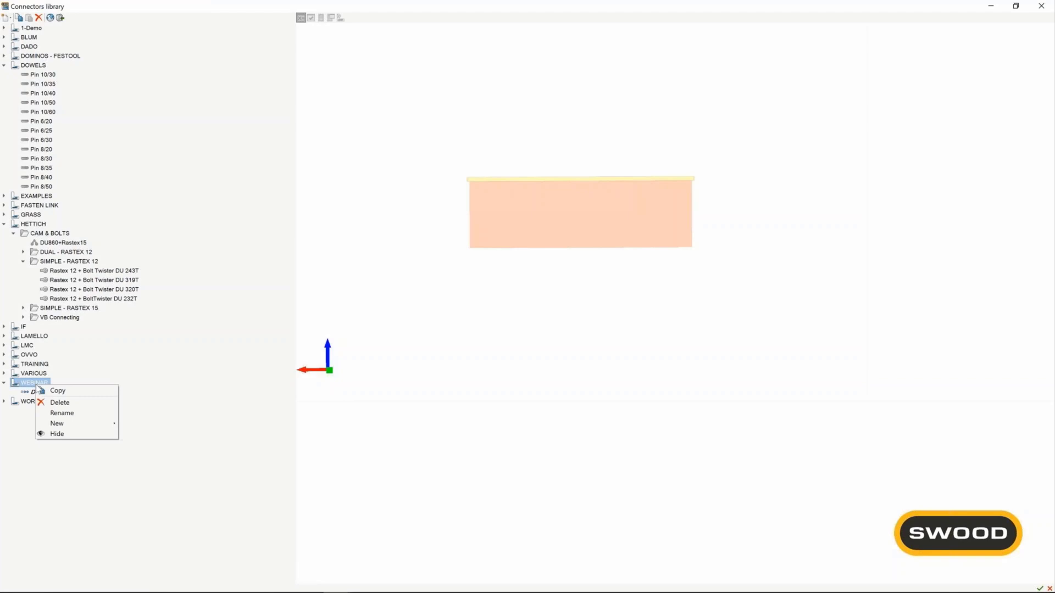
pyautogui.moveTo(78, 425)
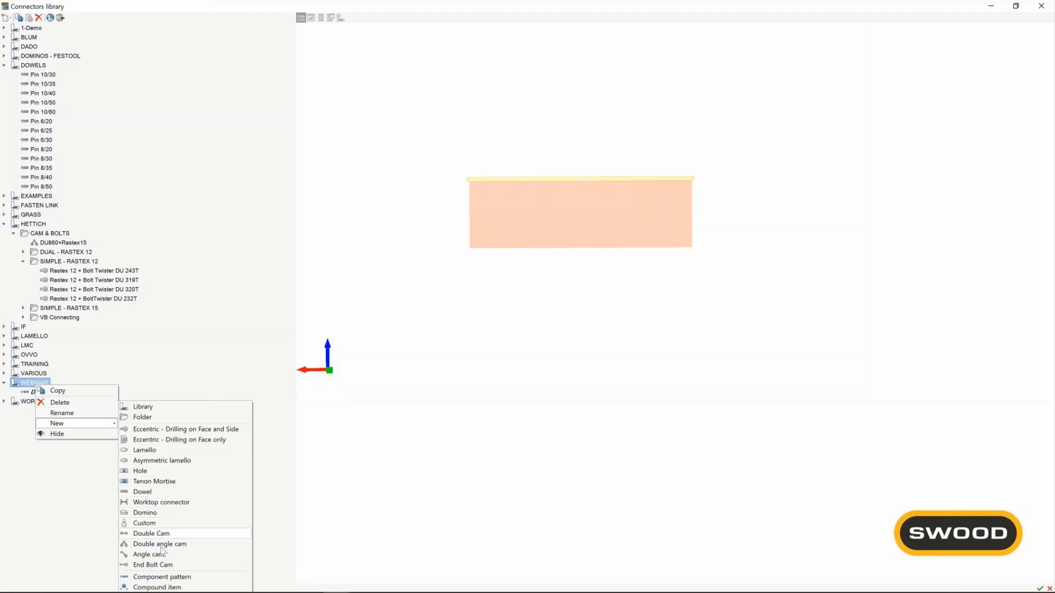
pyautogui.click(159, 587)
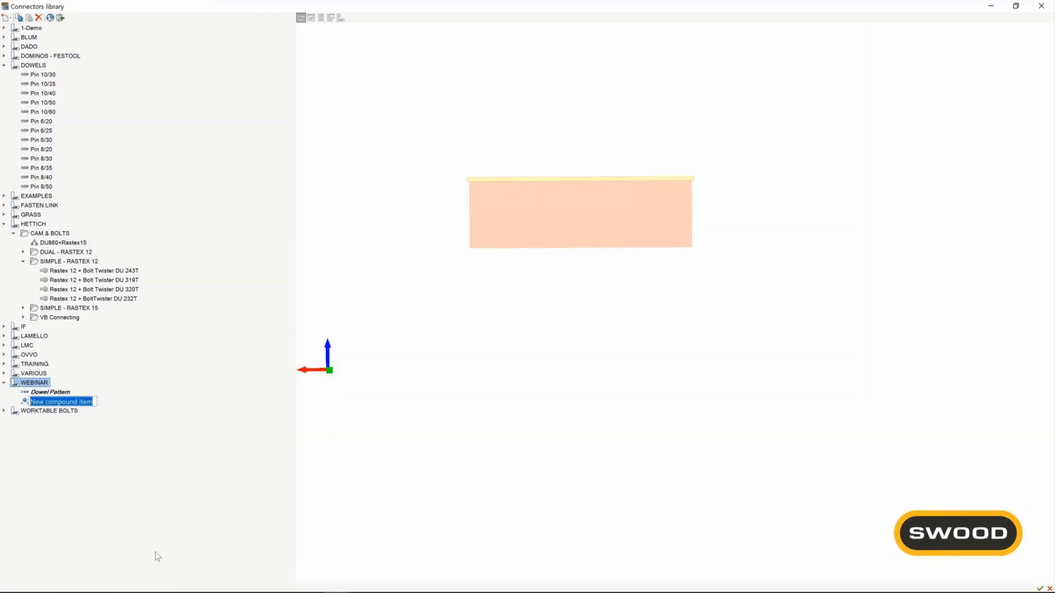
pyautogui.write('Custom')
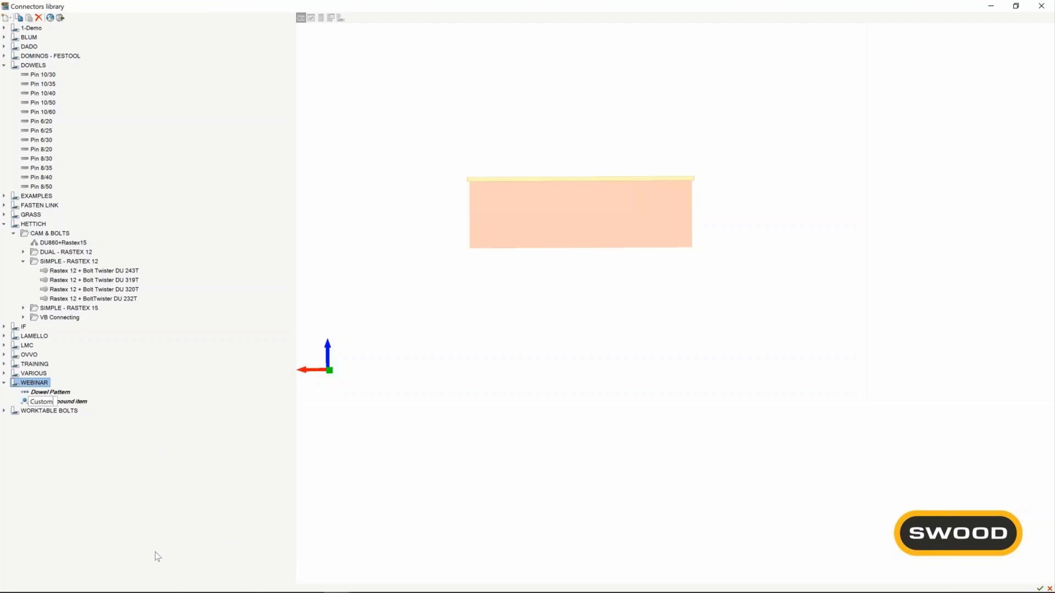
pyautogui.write(' Rule')
pyautogui.press('Return')
# Add three Rastex 12 + Bolt Twister DU 243T connectors and two Pin 8/30 dowels to Custom Rule.
pyautogui.click(47, 401)
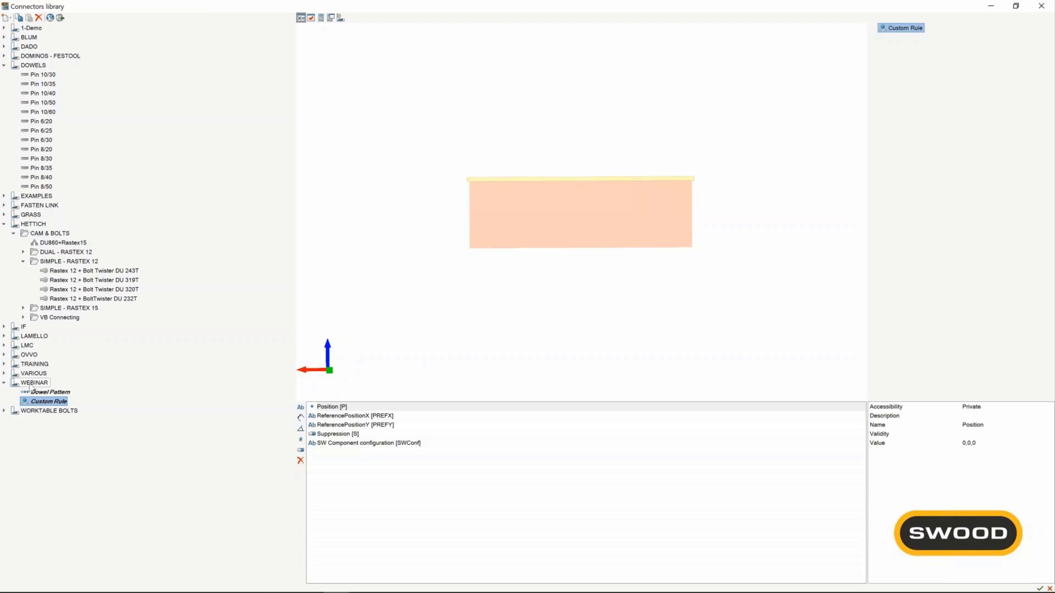
pyautogui.moveTo(81, 271); pyautogui.dragTo(951, 124)
pyautogui.moveTo(76, 273); pyautogui.dragTo(886, 113)
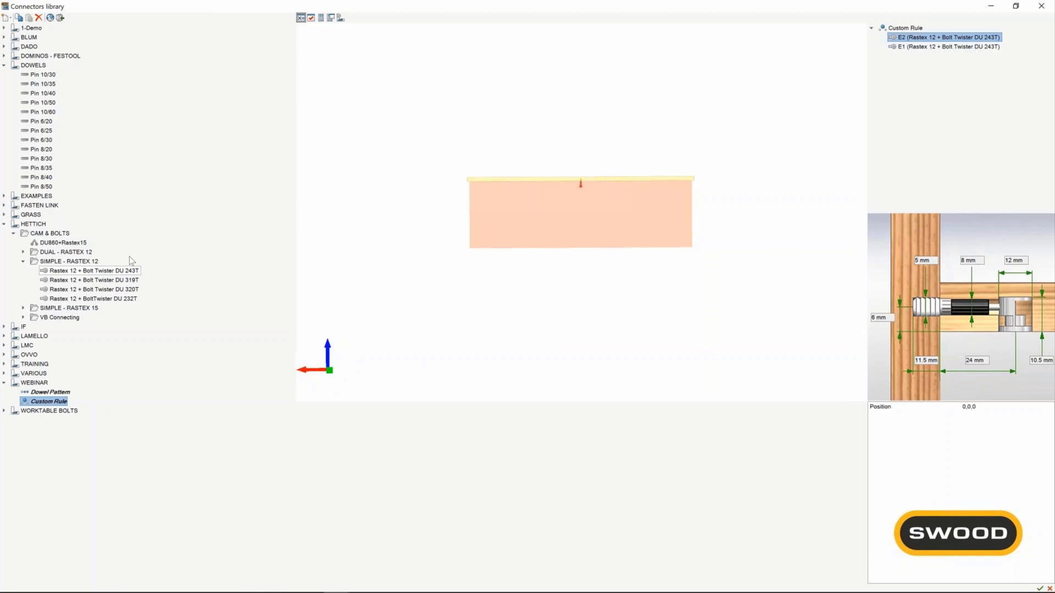
pyautogui.moveTo(109, 271); pyautogui.dragTo(915, 115)
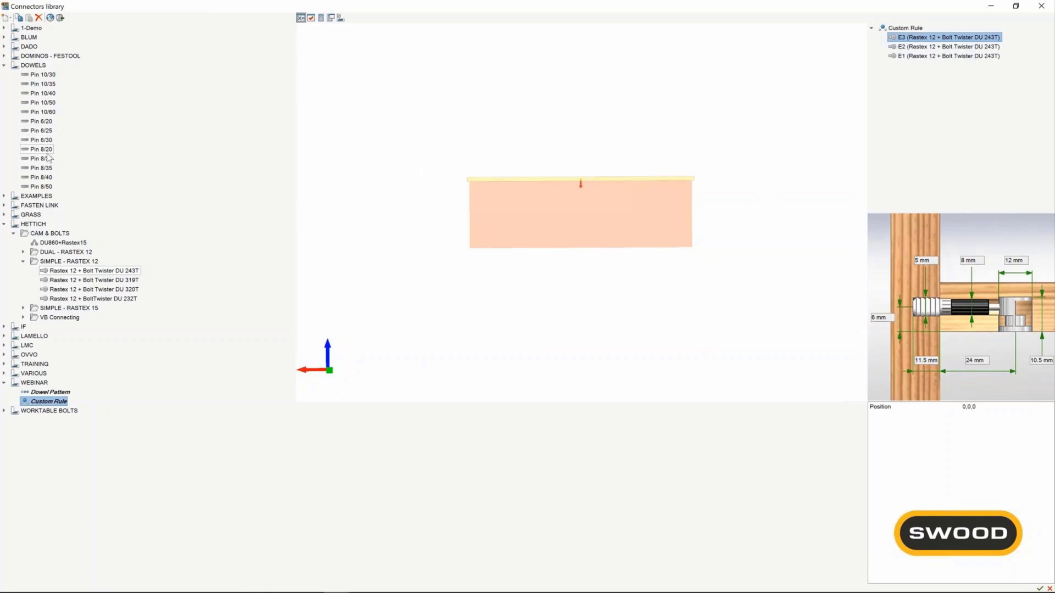
pyautogui.moveTo(44, 162); pyautogui.dragTo(880, 111)
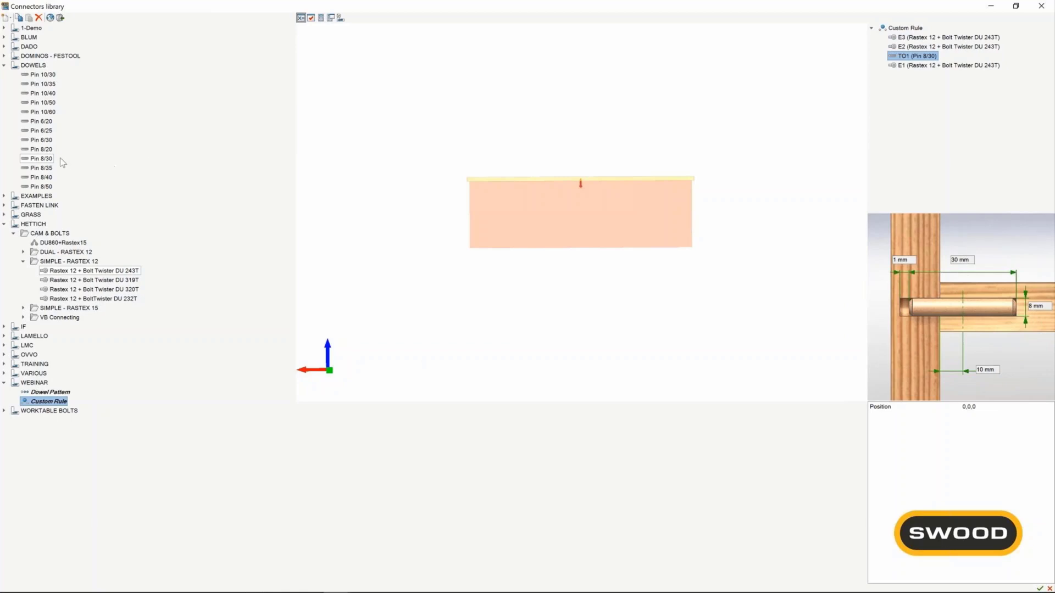
pyautogui.moveTo(46, 160); pyautogui.dragTo(889, 101)
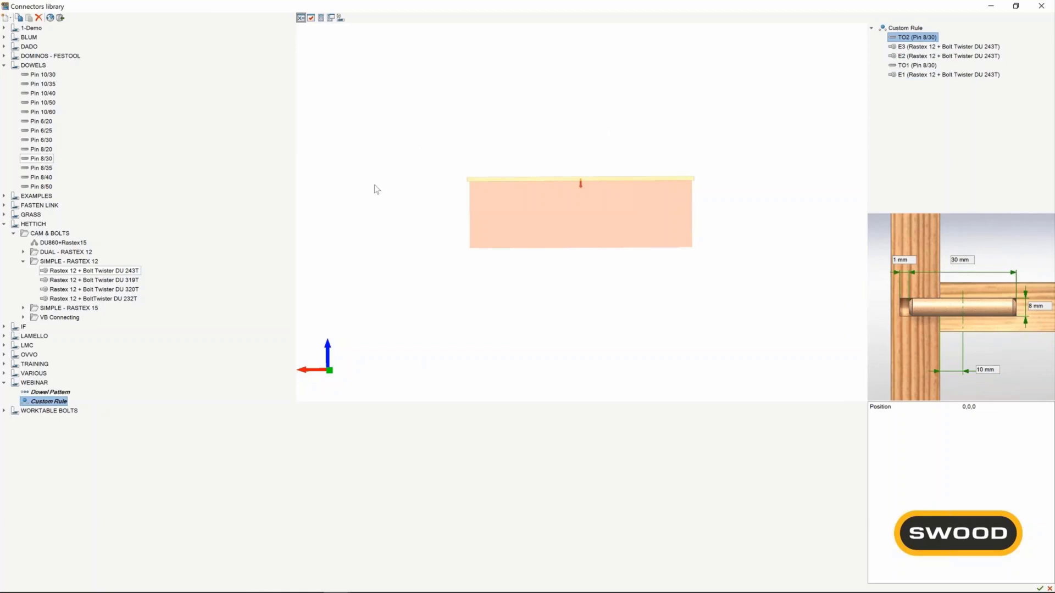
# Add two more Pin 8/30 dowels to Custom Rule and paste its IF/ELSEIF script based on the assembly length AL.
pyautogui.moveTo(44, 159); pyautogui.dragTo(912, 126)
pyautogui.moveTo(52, 160); pyautogui.dragTo(993, 133)
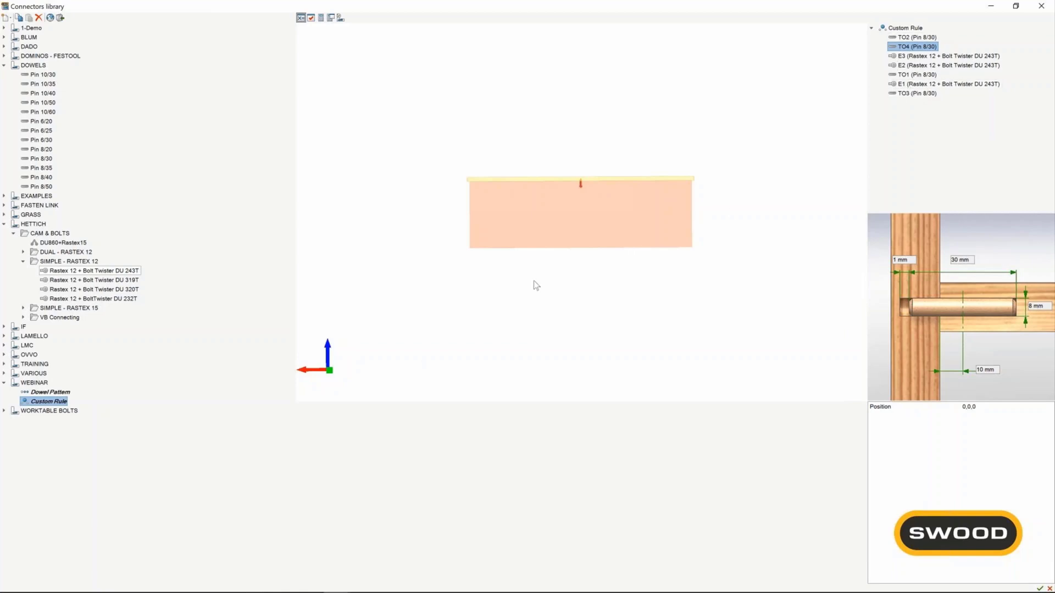
pyautogui.click(53, 408)
pyautogui.click(331, 18)
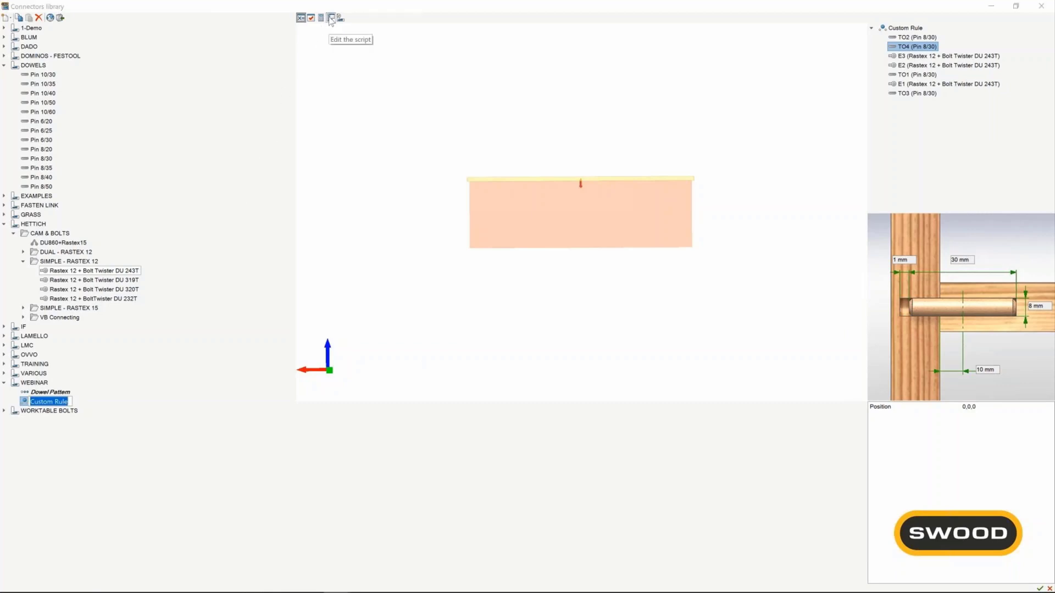
pyautogui.hotkey('ctrl', 'v')
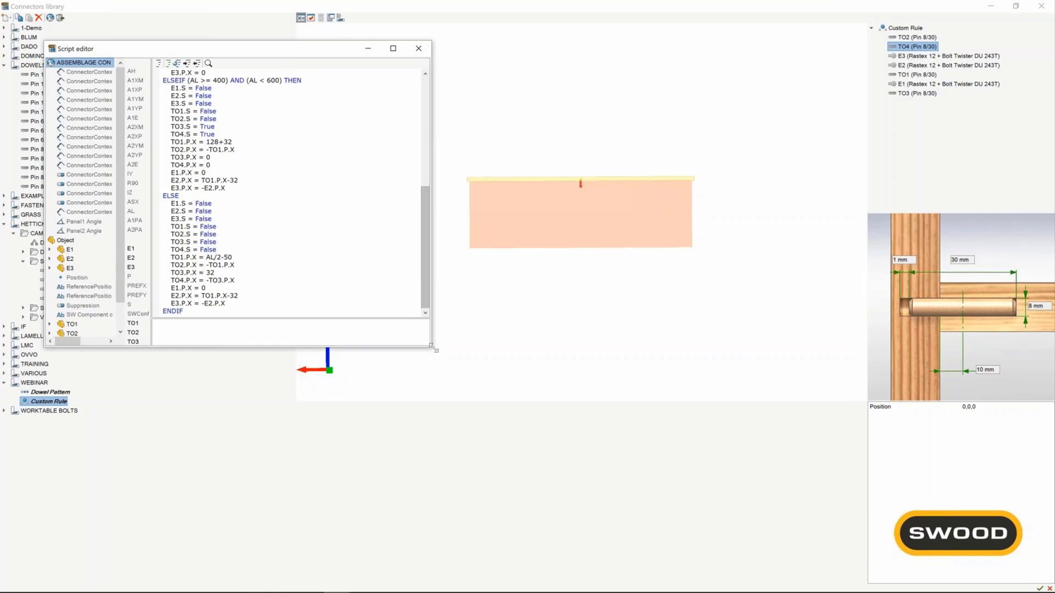
pyautogui.moveTo(432, 347); pyautogui.dragTo(669, 524)
pyautogui.moveTo(659, 214); pyautogui.dragTo(663, 143)
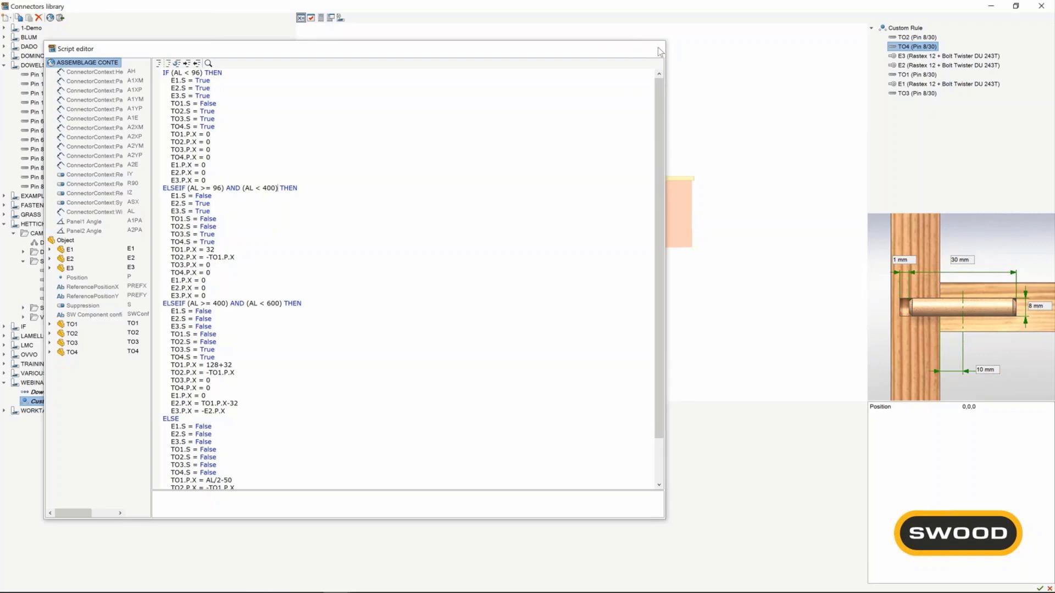
pyautogui.click(659, 50)
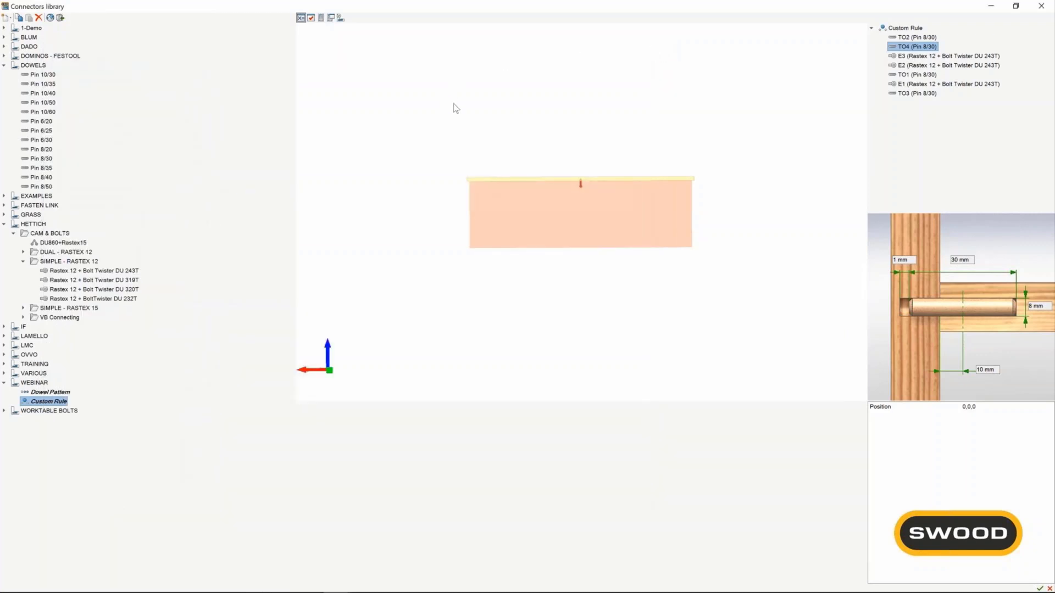
# Test Custom Rule on different joint lengths by setting the assembly length AL to 500, then to 800.
pyautogui.click(312, 18)
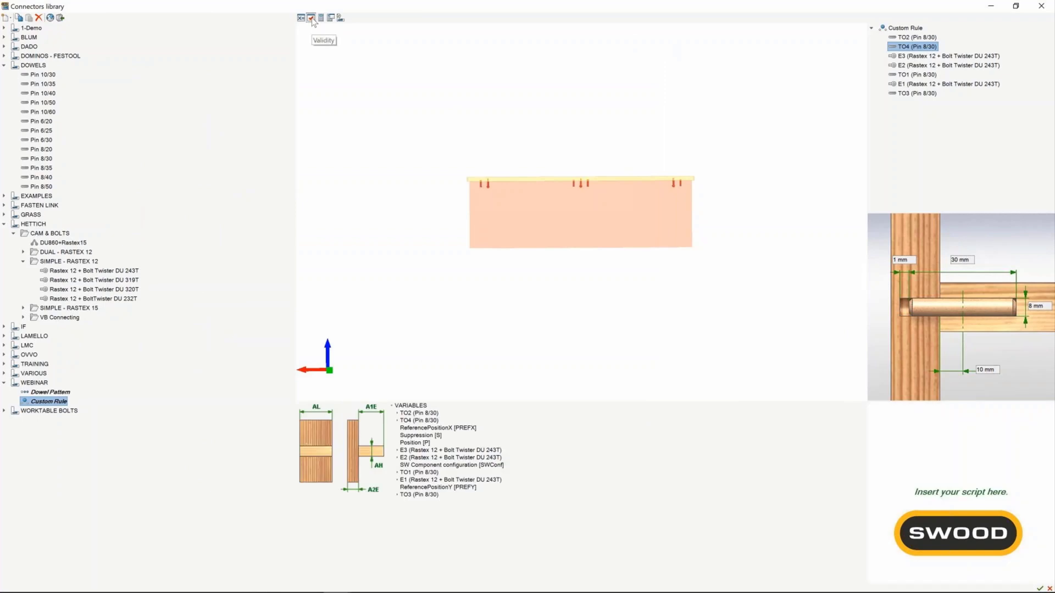
pyautogui.click(341, 18)
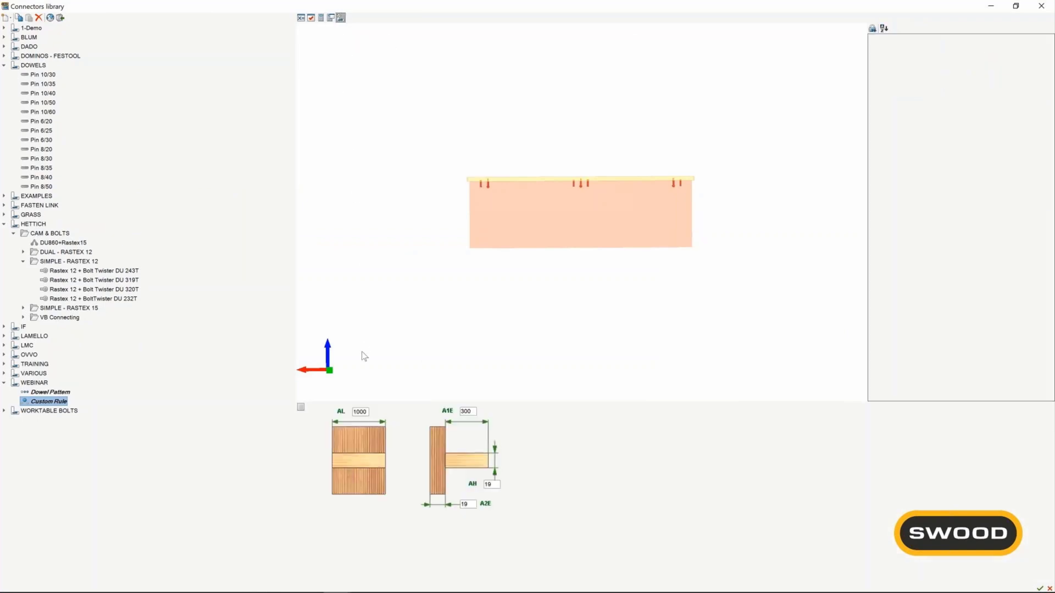
pyautogui.doubleClick(361, 412)
pyautogui.write('500')
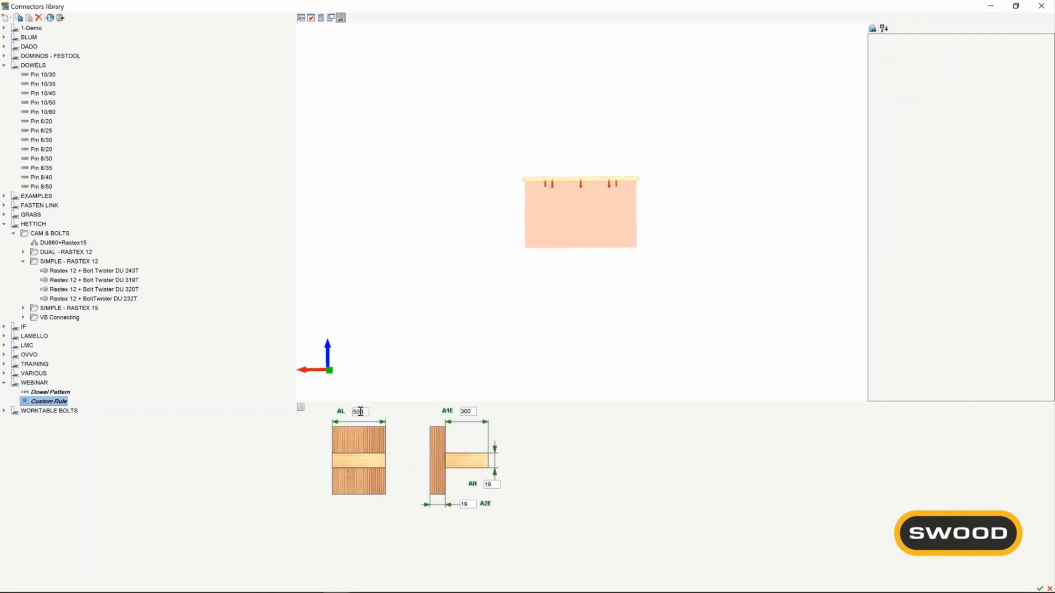
pyautogui.press('BackSpace')
pyautogui.press('BackSpace')
pyautogui.press('BackSpace')
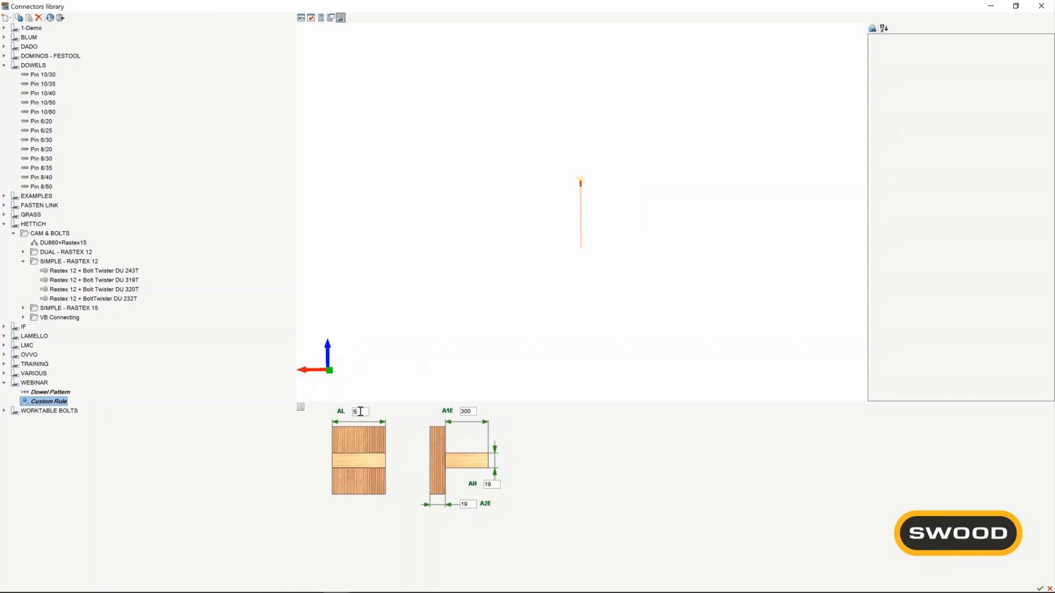
pyautogui.write('800')
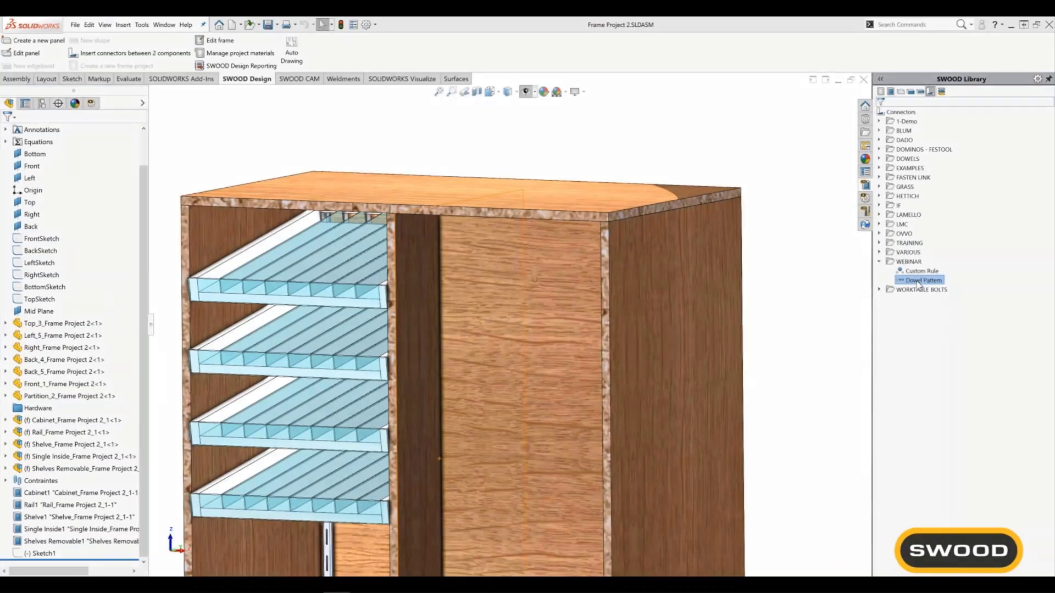
# Insert the Custom Rule connector from the WEBINAR library at the joint between the cabinet's top and right panels.
pyautogui.click(914, 272)
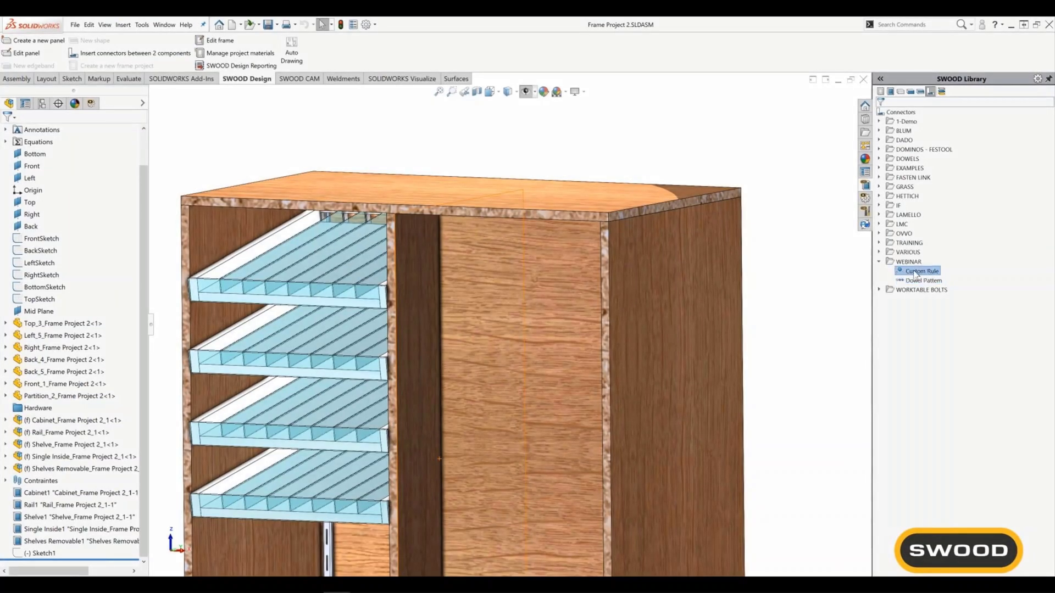
pyautogui.moveTo(916, 275); pyautogui.dragTo(546, 266)
pyautogui.scroll(-5, 660, 206)
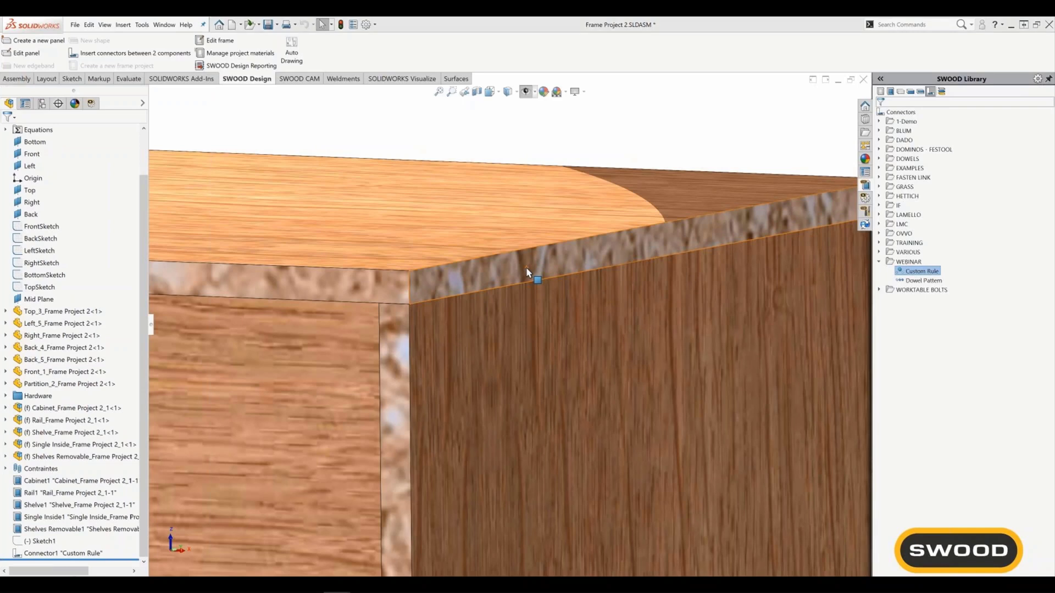
# Make the right and top cabinet panels transparent and inspect the inserted Custom Rule cams and dowels.
pyautogui.click(546, 310)
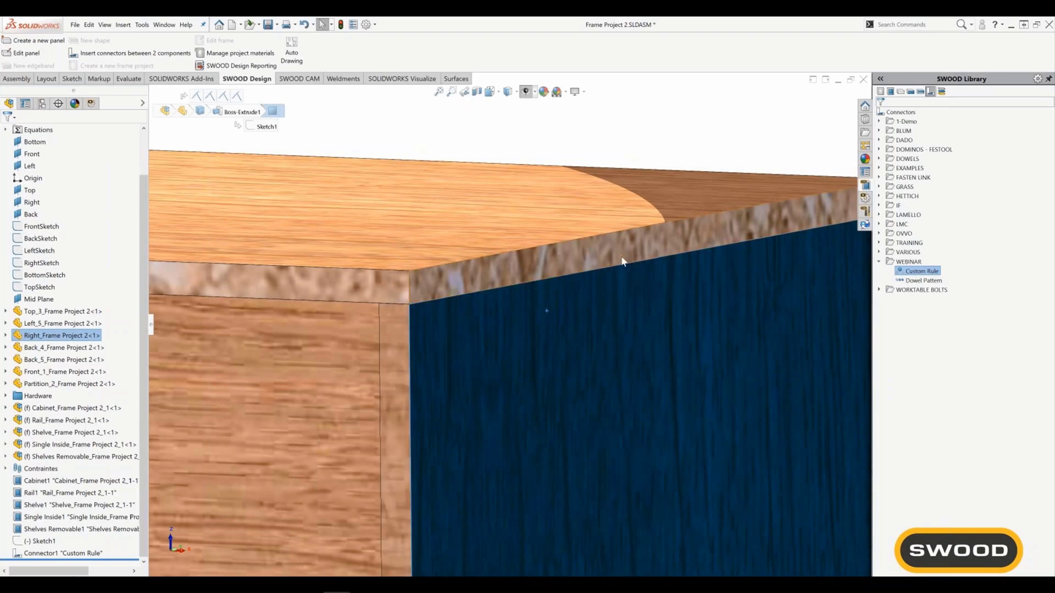
pyautogui.click(579, 256)
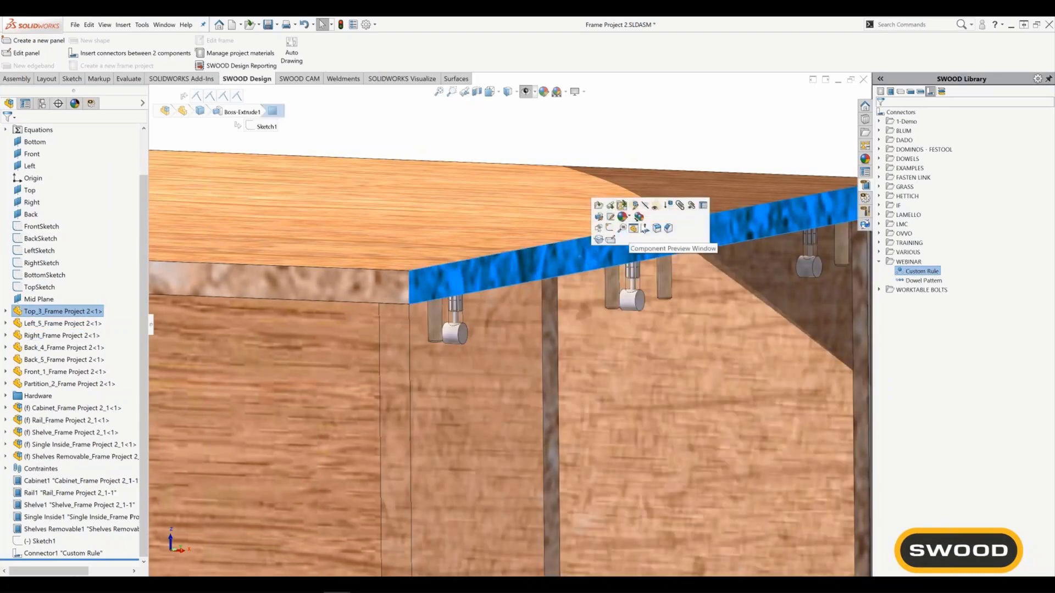
pyautogui.click(655, 207)
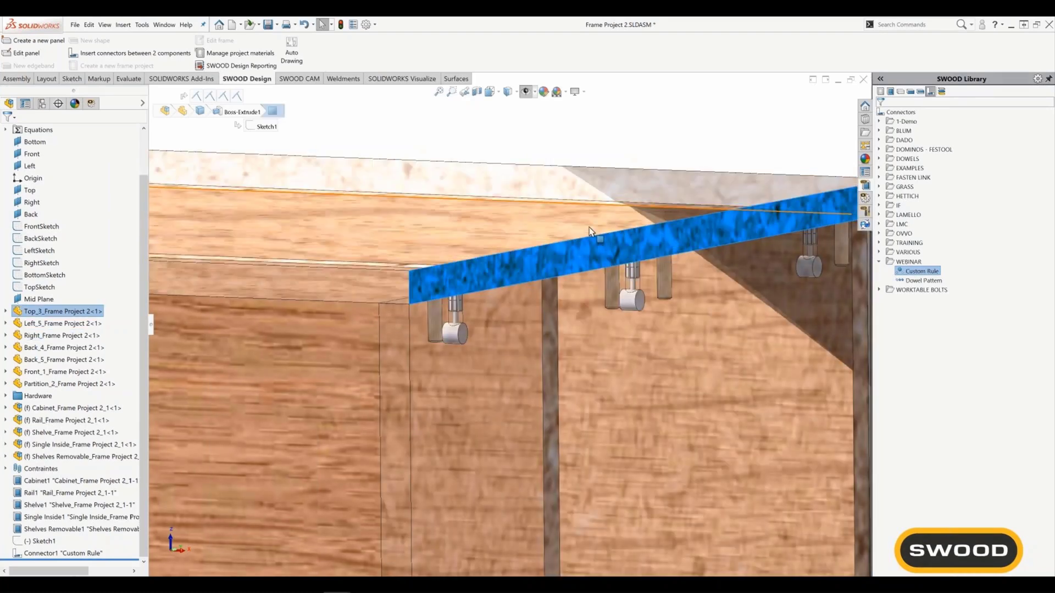
pyautogui.click(582, 147)
pyautogui.moveTo(457, 300); pyautogui.dragTo(476, 338, button='middle')
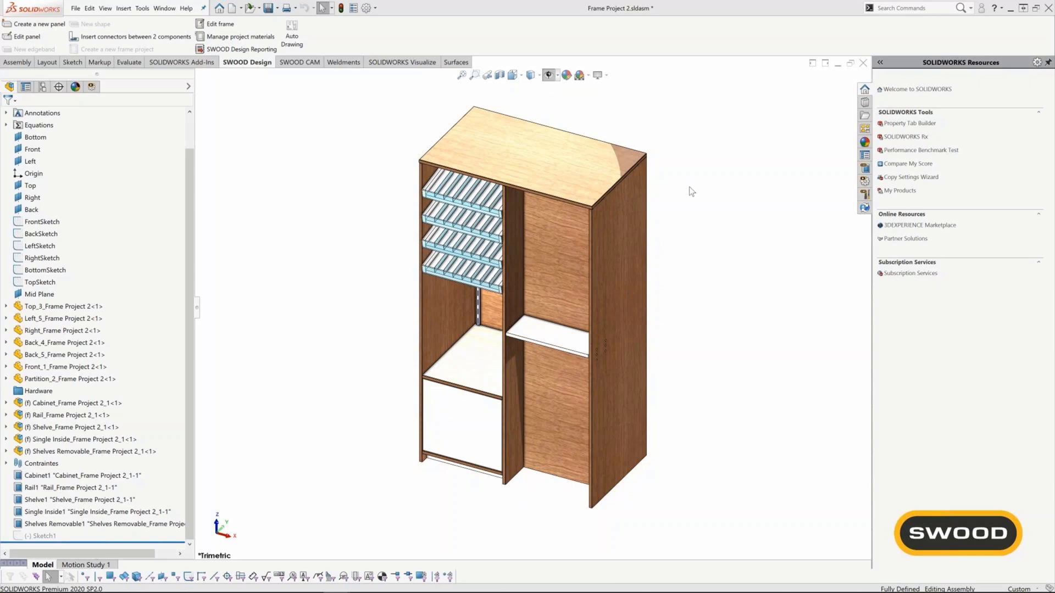
# Start a multi-joint connector insertion and select the joints Back_5/Top_3, Right/Top_3, Front_1/Top_3, Back_5/Right and Front_1/Right.
pyautogui.click(706, 255)
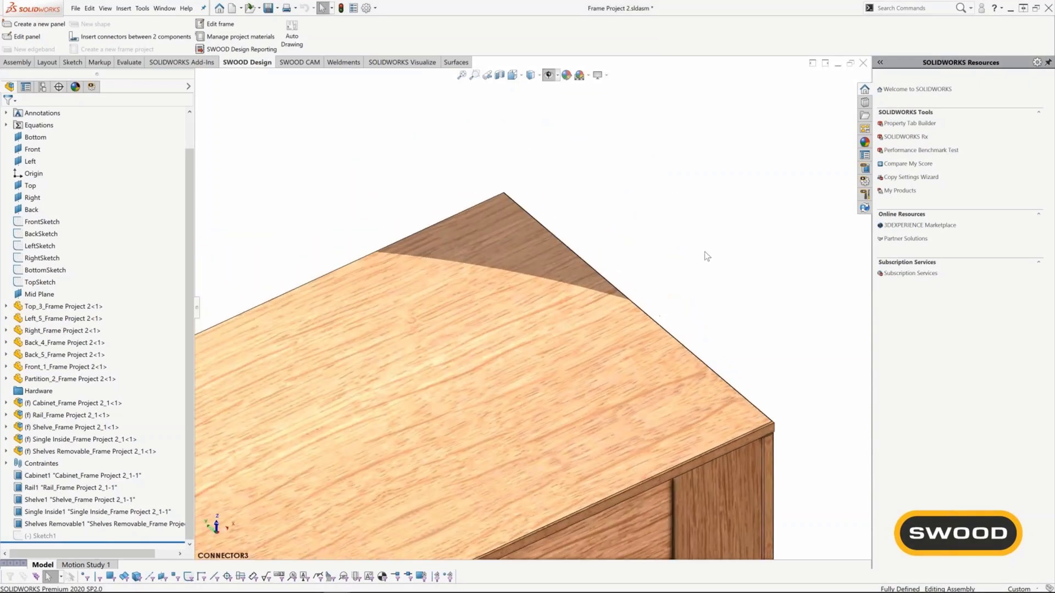
pyautogui.moveTo(707, 255); pyautogui.dragTo(728, 272, button='right')
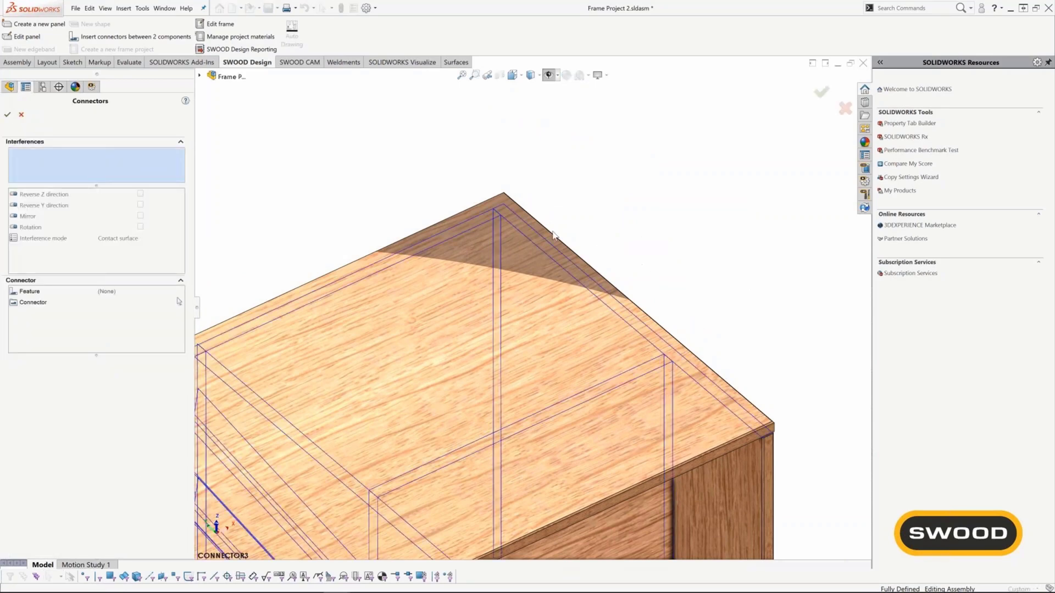
pyautogui.click(525, 232)
pyautogui.click(475, 227)
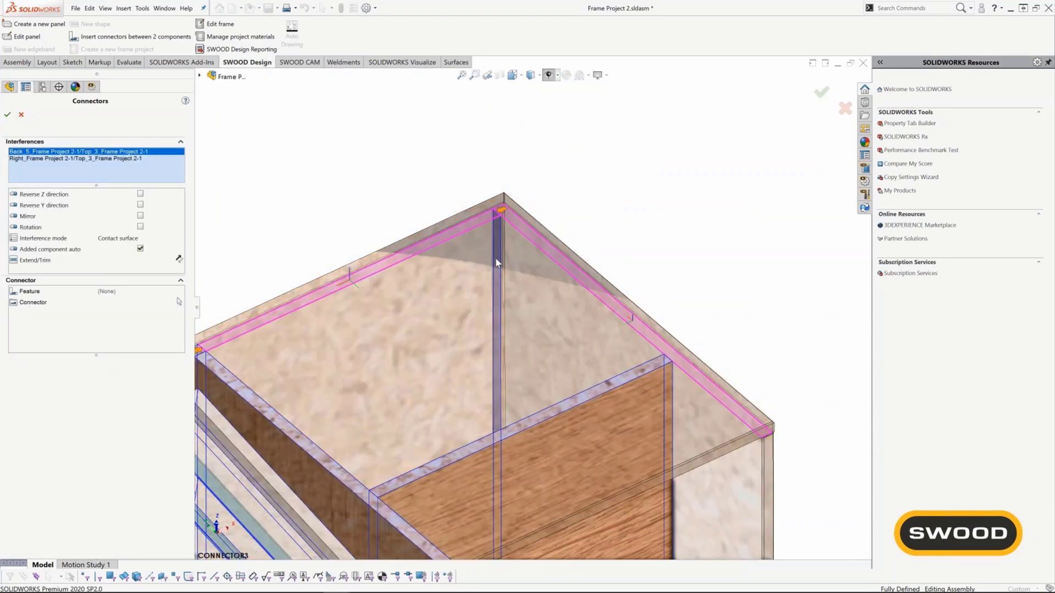
pyautogui.click(608, 391)
pyautogui.click(499, 282)
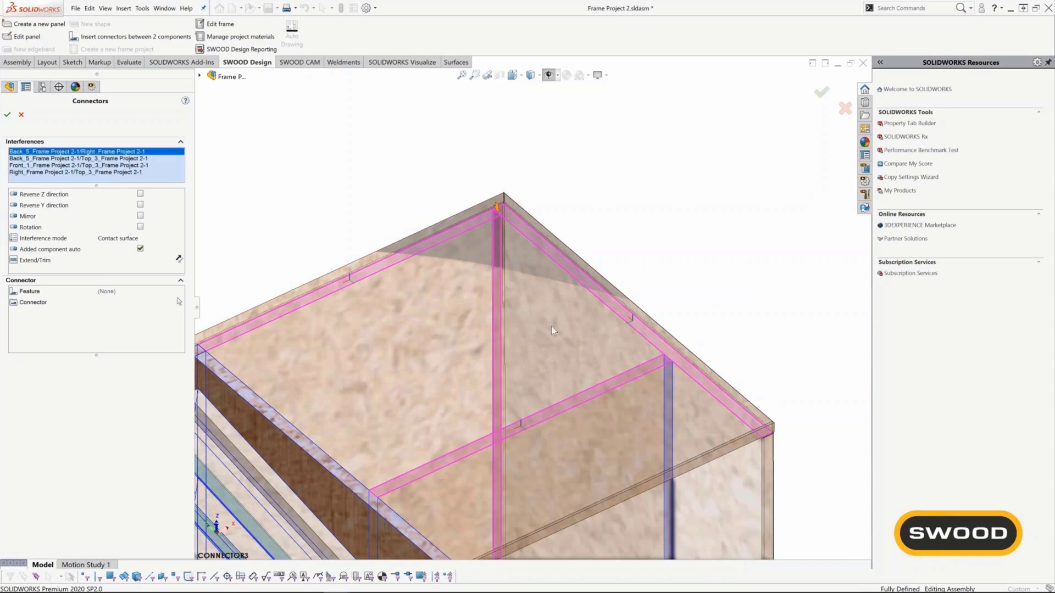
pyautogui.click(668, 395)
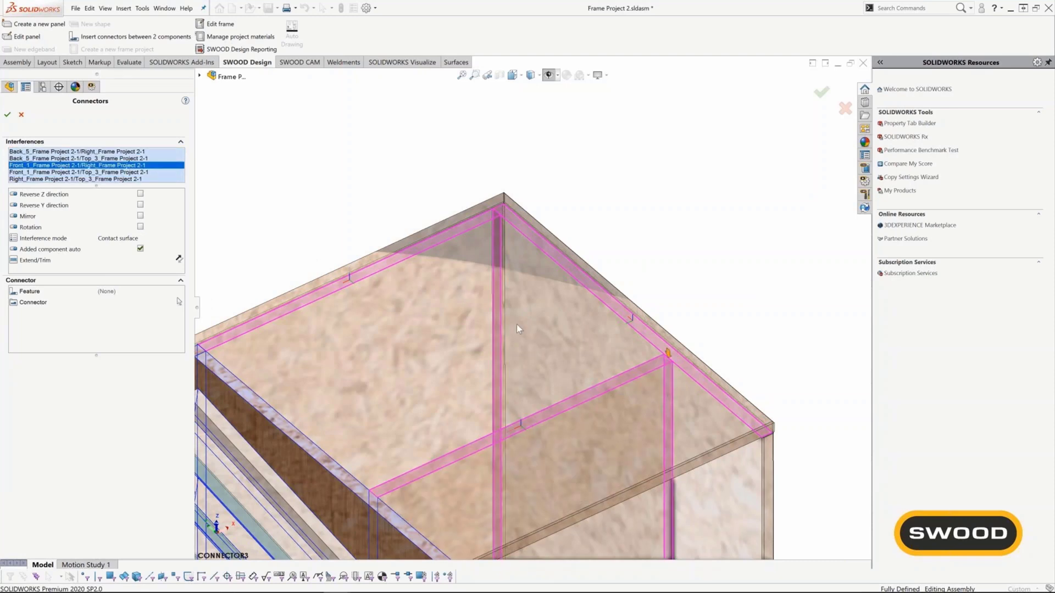
# Assign the Dowel Pattern connector from the WEBINAR library to the selected joints.
pyautogui.click(180, 302)
pyautogui.click(180, 303)
pyautogui.scroll(-3, 242, 427)
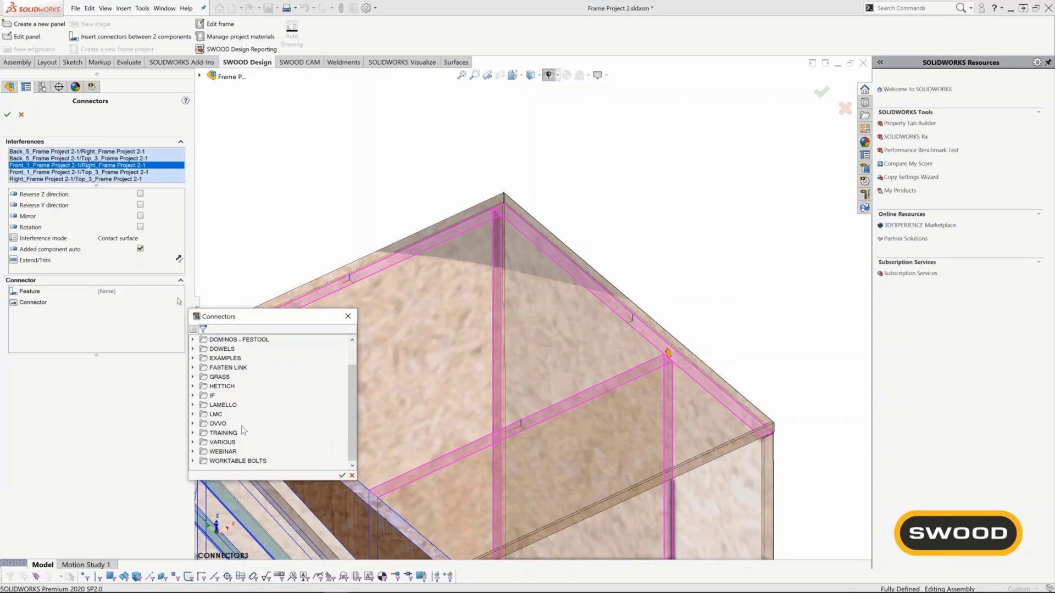
pyautogui.click(193, 452)
pyautogui.click(233, 461)
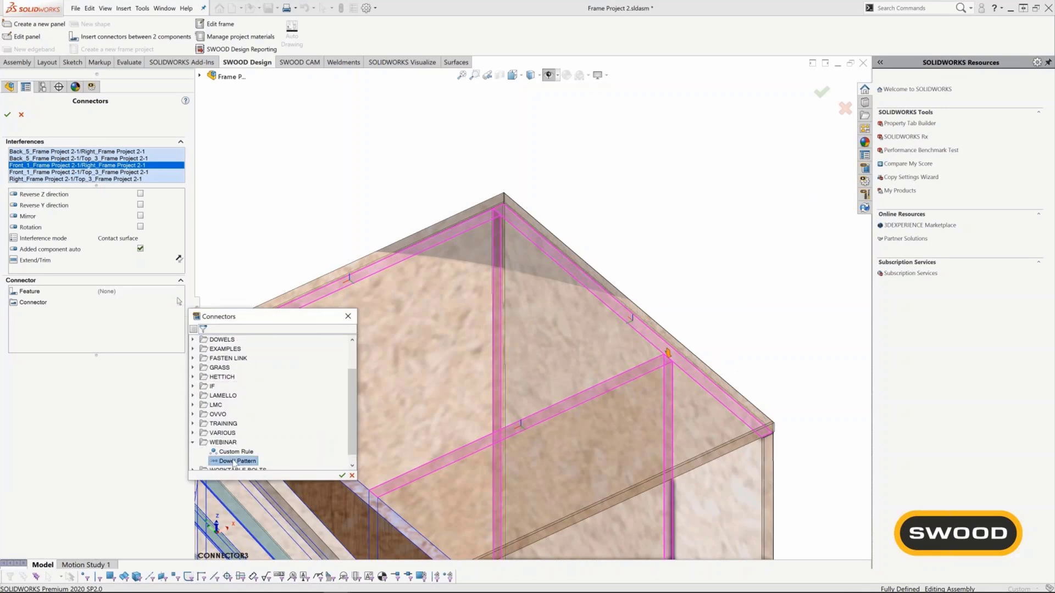
pyautogui.click(342, 477)
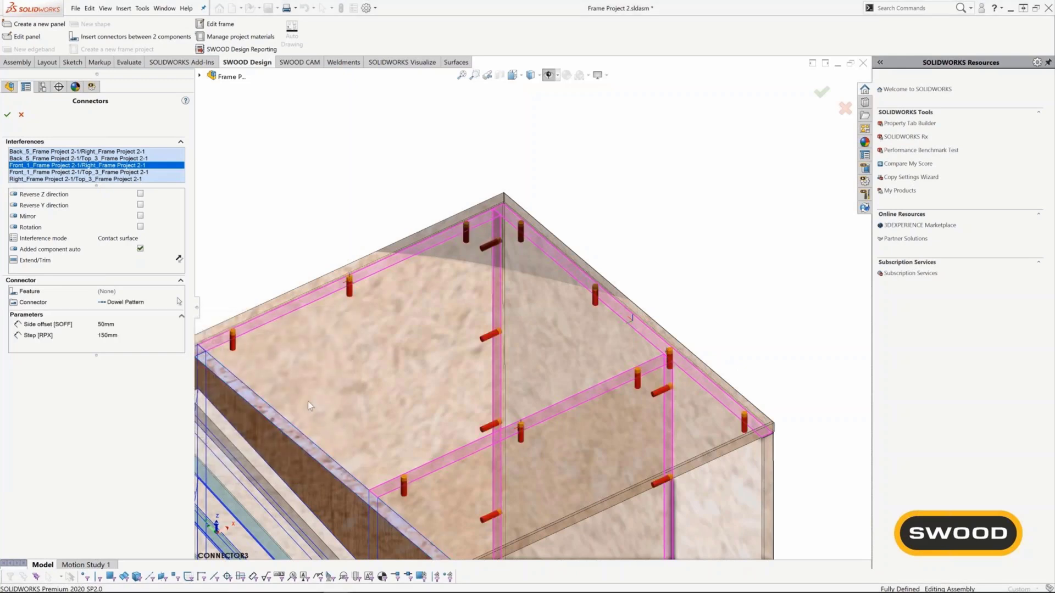
# Set the dowel pattern's step to 250 mm and insert the connectors on all selected joints.
pyautogui.click(134, 325)
pyautogui.click(135, 336)
pyautogui.write('250')
pyautogui.press('Return')
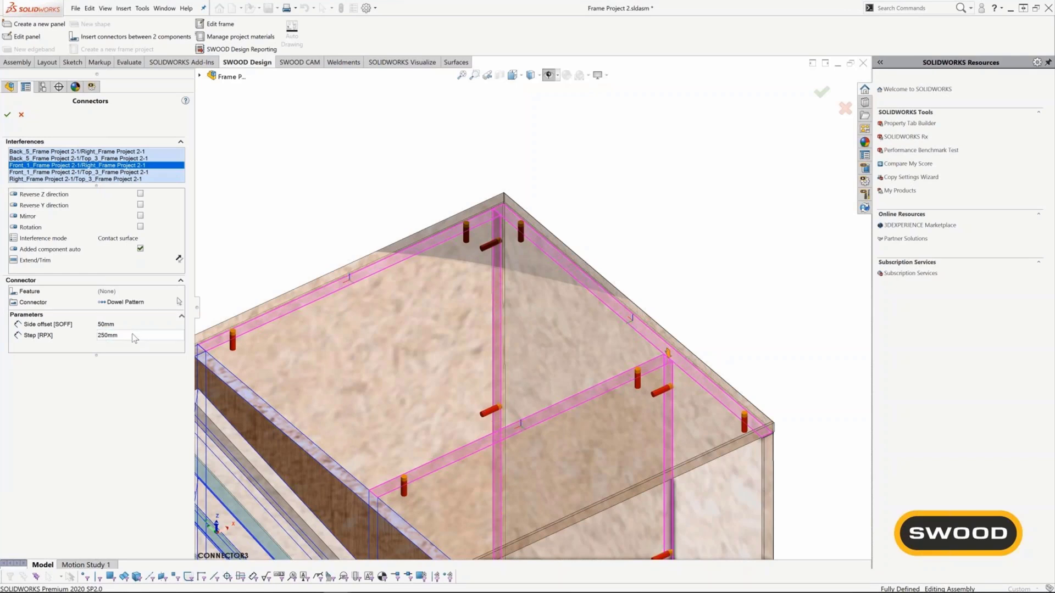
pyautogui.click(7, 115)
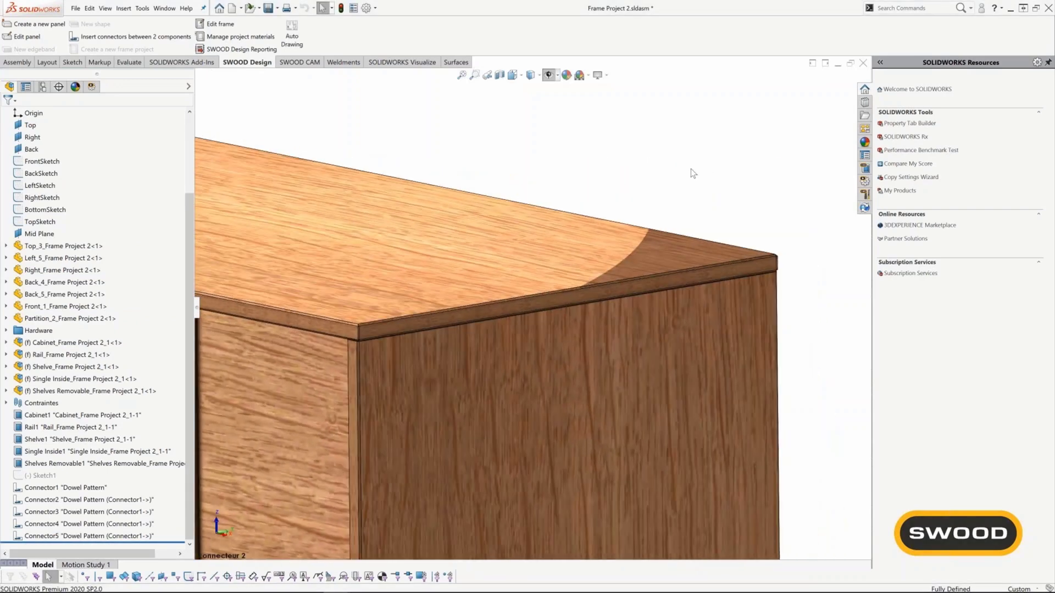
# Make the Top_3 and Right panels transparent to inspect the dowels placed at their joints.
pyautogui.rightClick(691, 169)
pyautogui.click(654, 250)
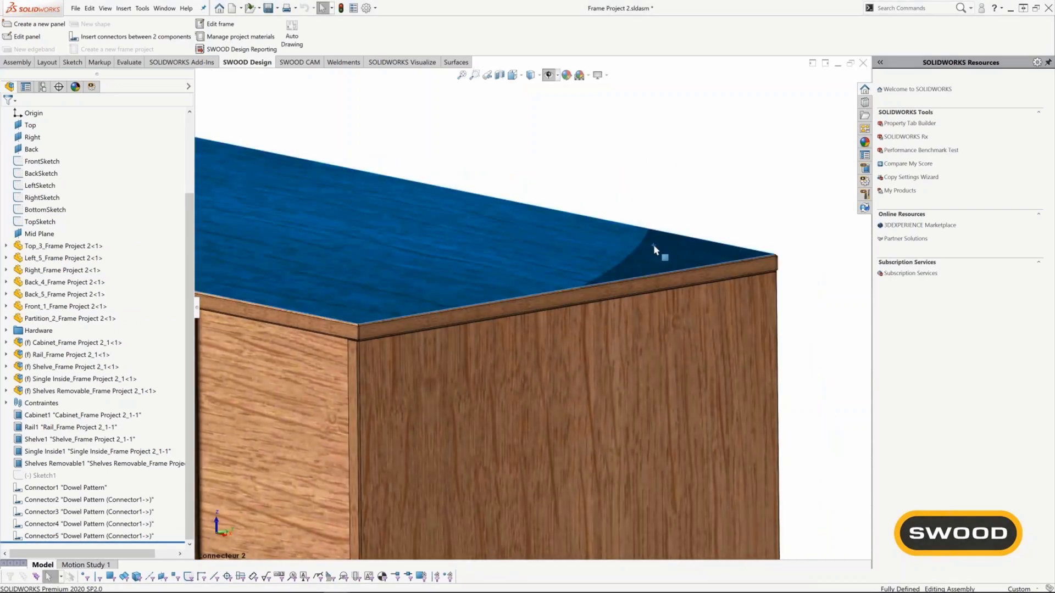
pyautogui.rightClick(654, 250)
pyautogui.click(720, 183)
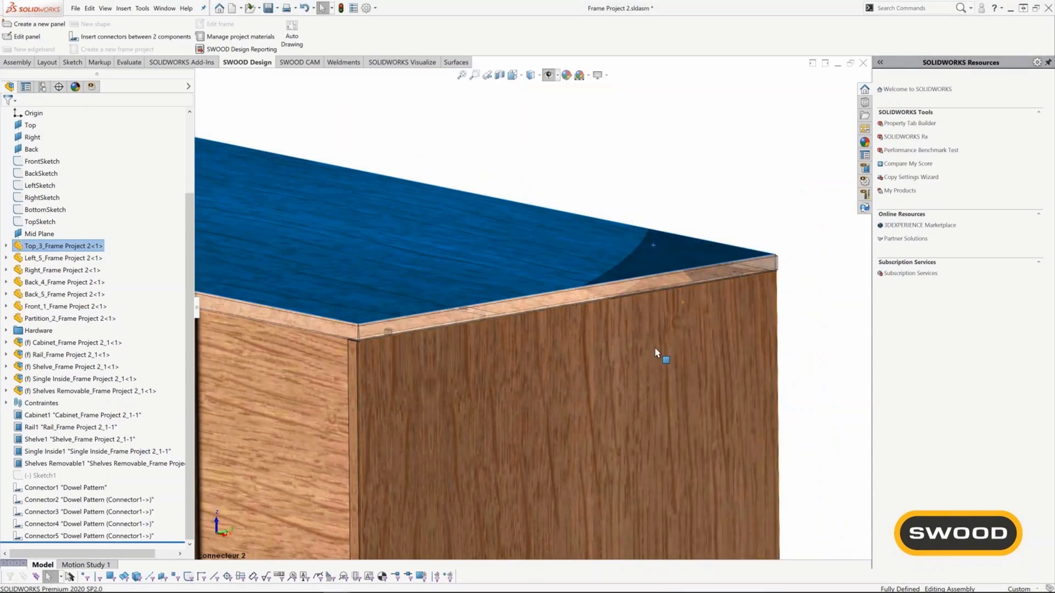
pyautogui.click(656, 352)
pyautogui.rightClick(662, 349)
pyautogui.click(726, 190)
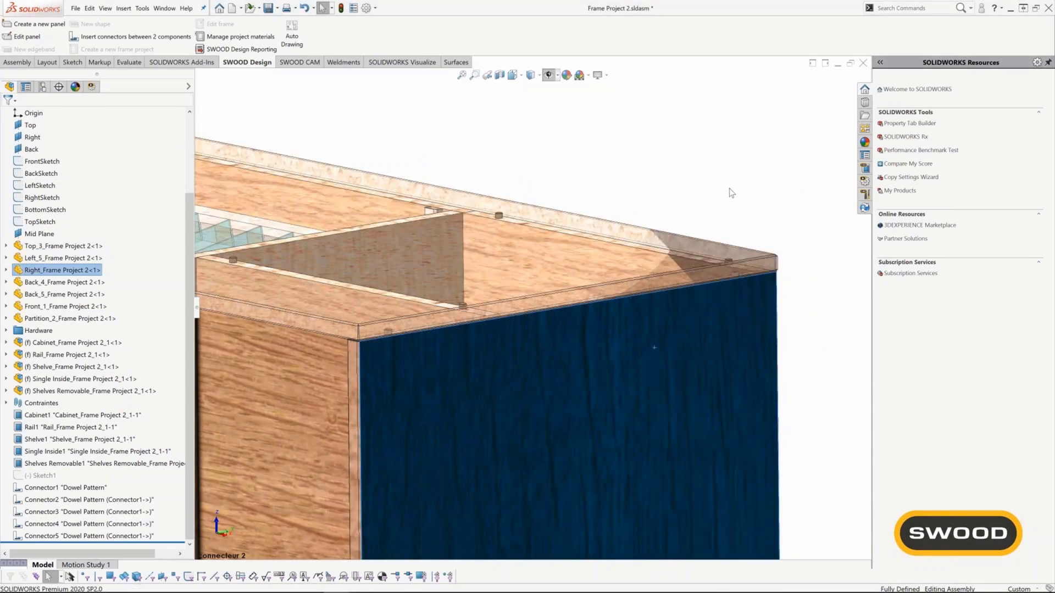
pyautogui.click(767, 216)
pyautogui.moveTo(539, 382); pyautogui.dragTo(569, 412, button='middle')
pyautogui.scroll(3, 568, 395)
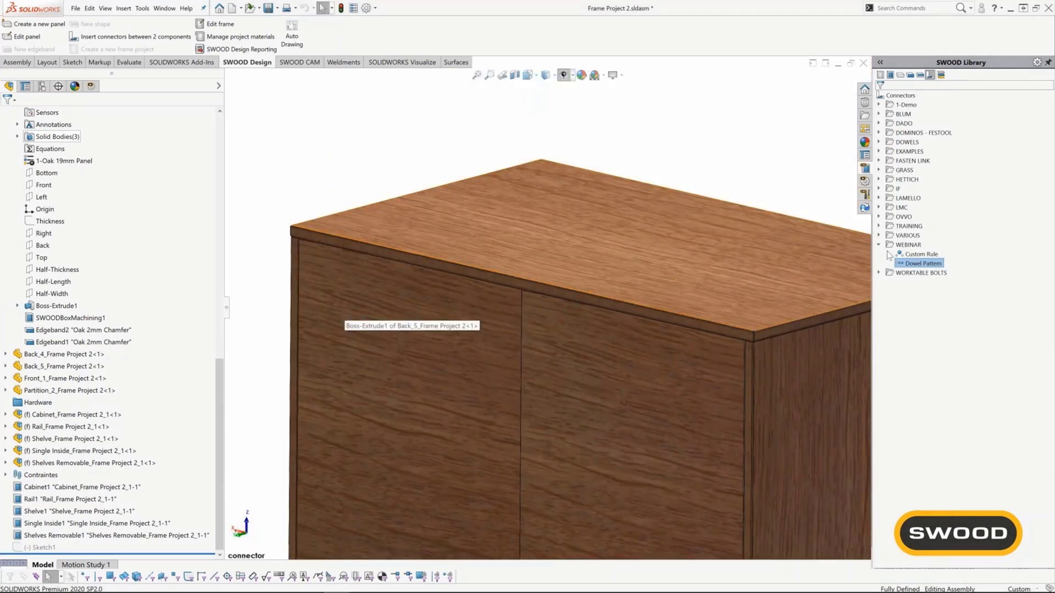
# Edit the Dowel Pattern connector between Back_5 and Top_3, extending it between the upper outer corner vertices at both ends of the back.
pyautogui.click(68, 548)
pyautogui.click(74, 526)
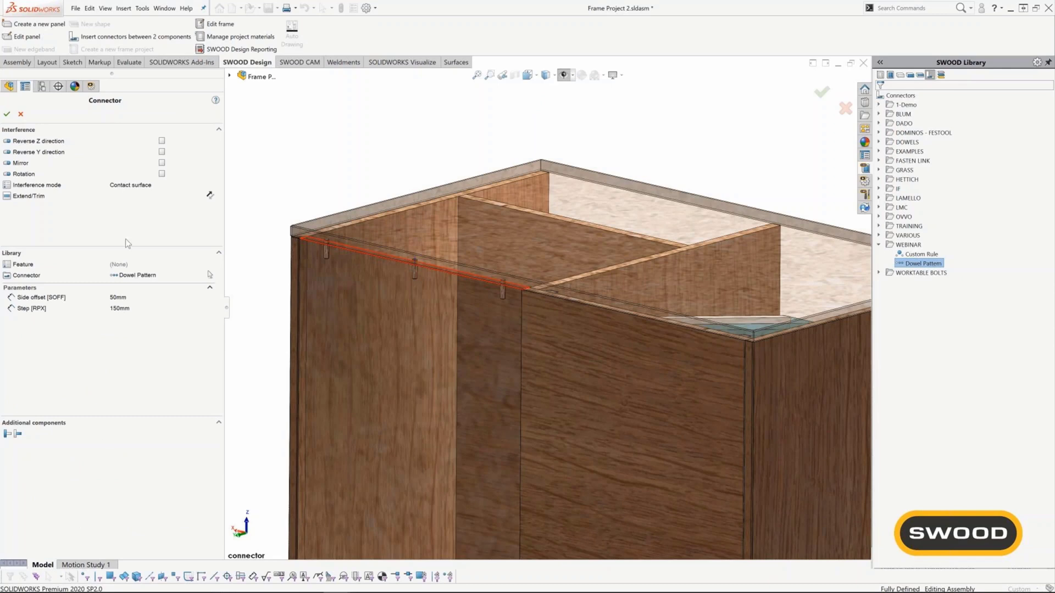
pyautogui.click(135, 198)
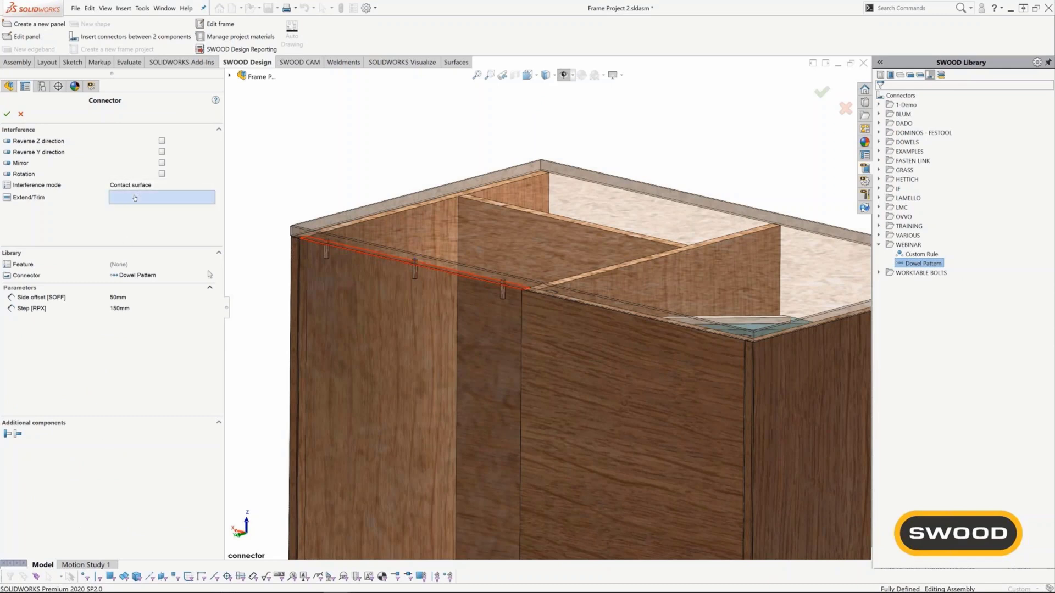
pyautogui.click(300, 240)
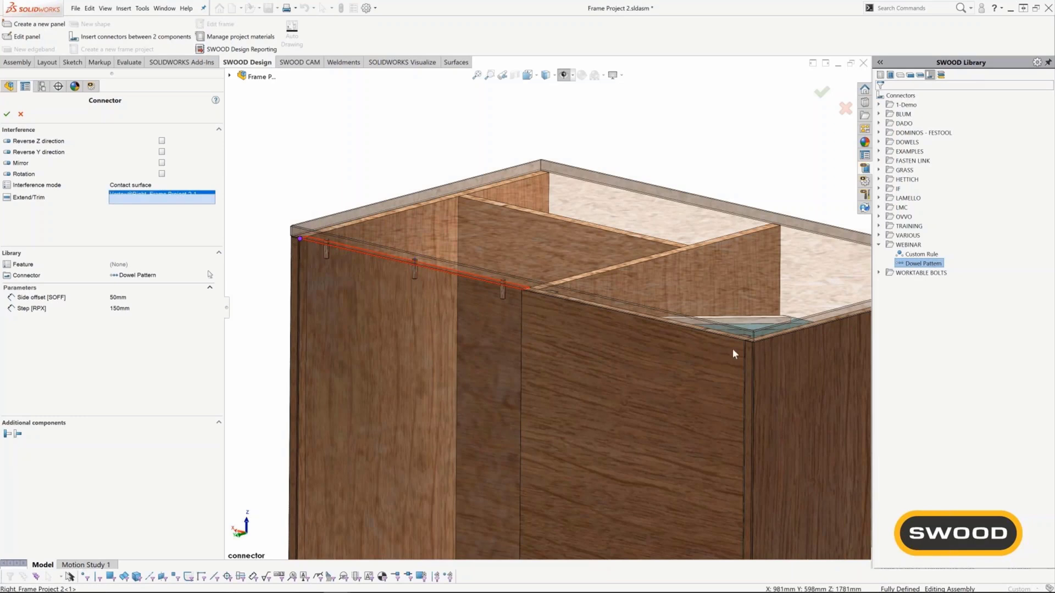
pyautogui.click(744, 341)
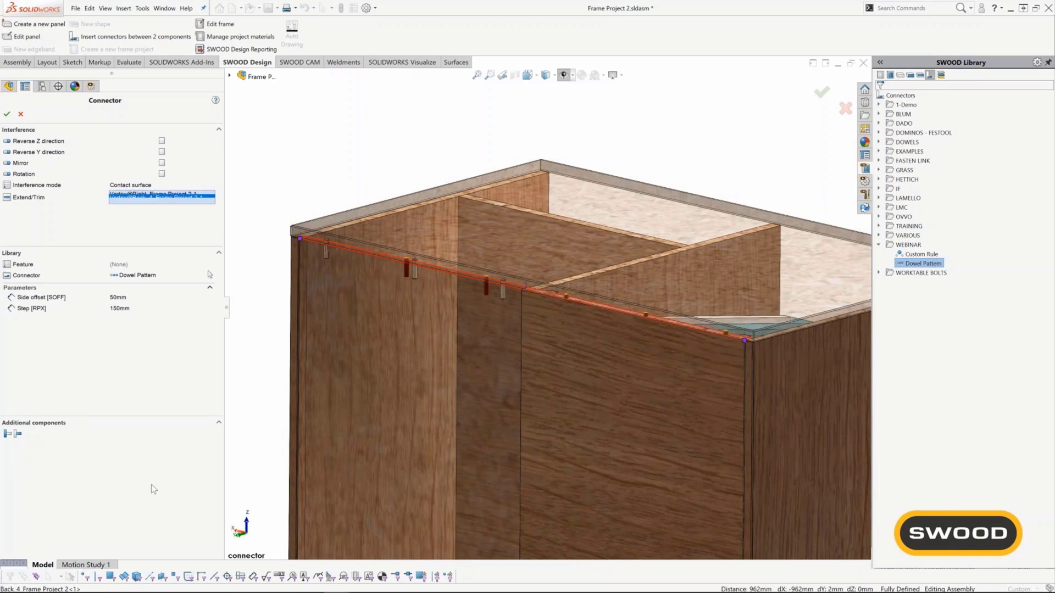
# Add the Back_4 panel as an additional component of the Dowel Pattern connector and apply the edit.
pyautogui.click(18, 435)
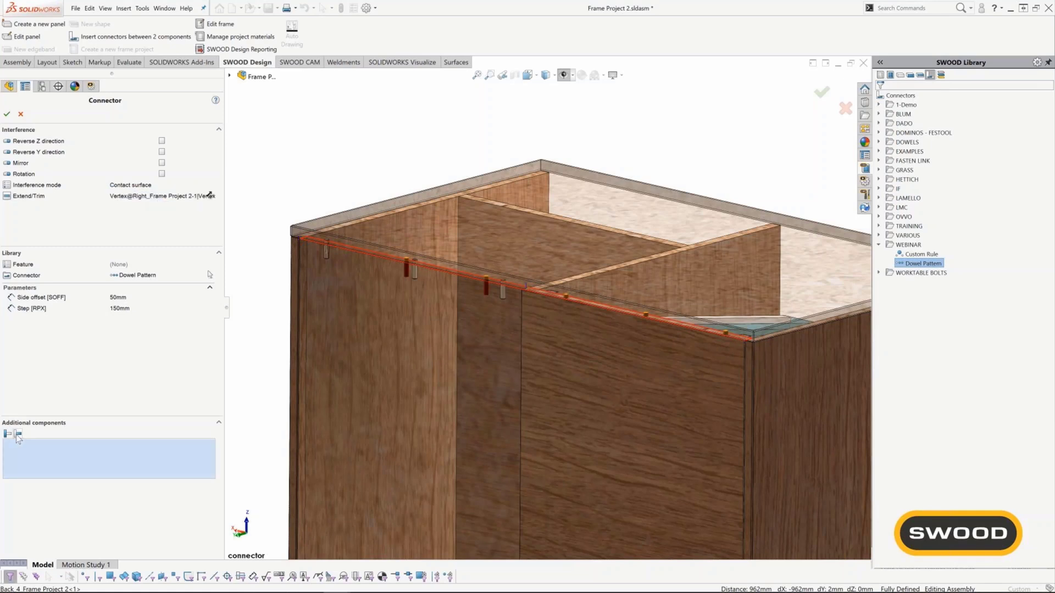
pyautogui.click(617, 391)
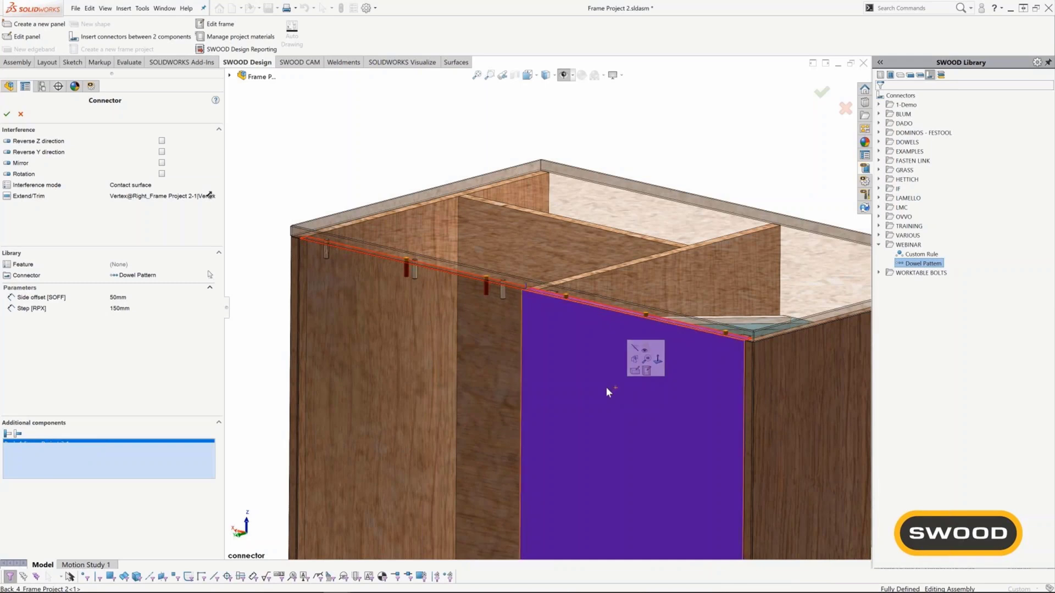
pyautogui.click(7, 115)
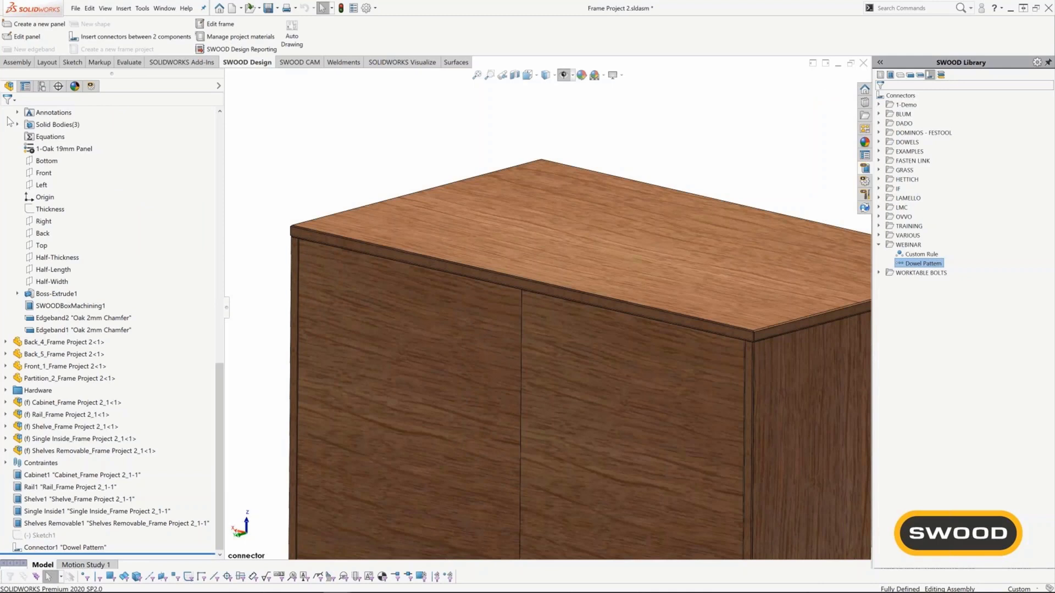
# Temporarily hide the Top_3 panel and one dowel to inspect the dowels and holes along the back panels' upper edges, then restore them.
pyautogui.click(528, 250)
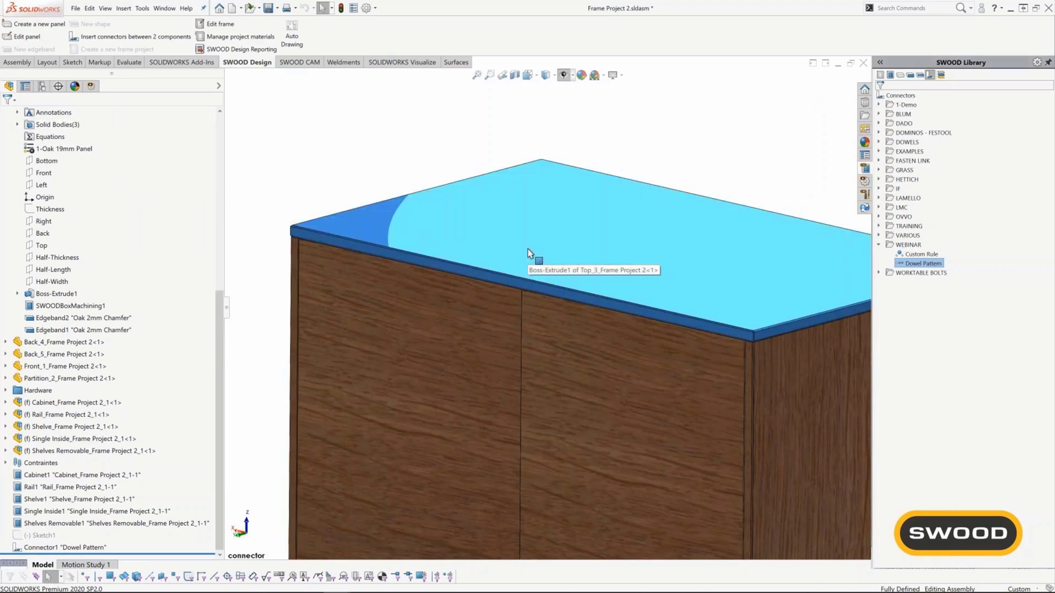
pyautogui.press('Tab')
pyautogui.moveTo(525, 275); pyautogui.dragTo(515, 284, button='middle')
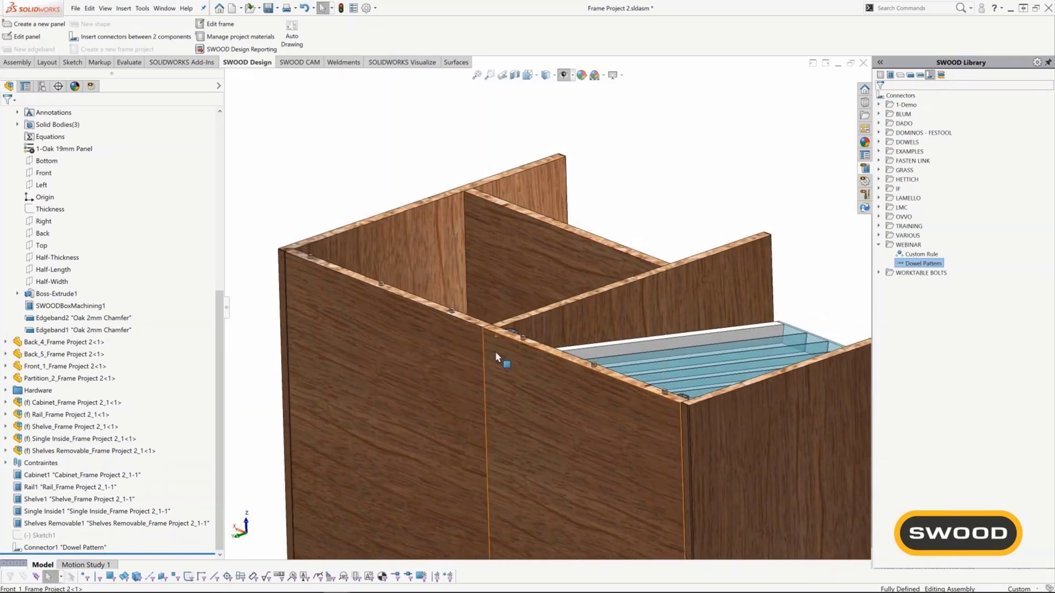
pyautogui.scroll(-3, 533, 350)
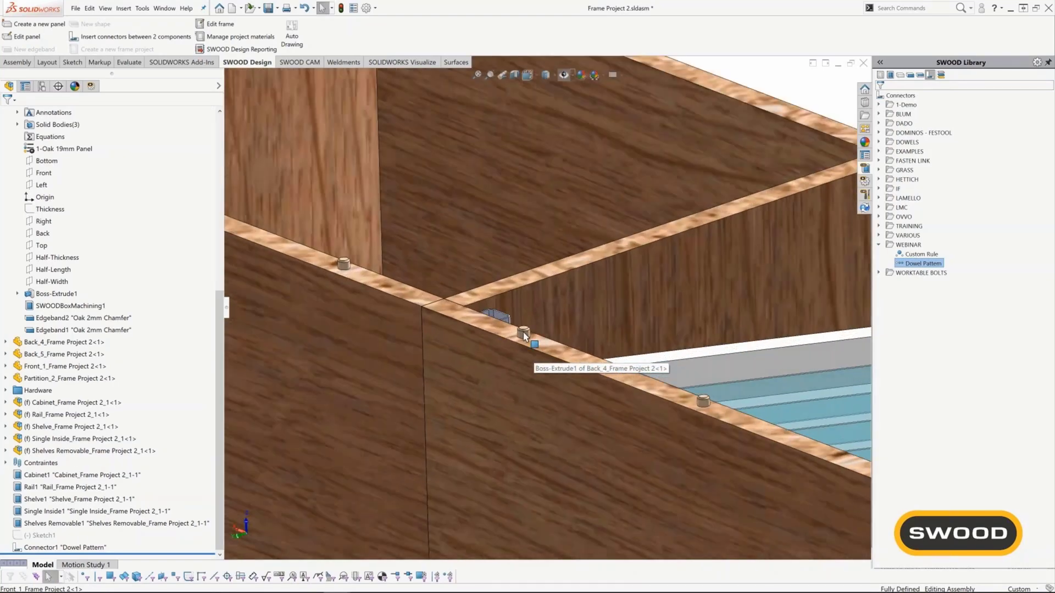
pyautogui.click(524, 336)
pyautogui.press('Tab')
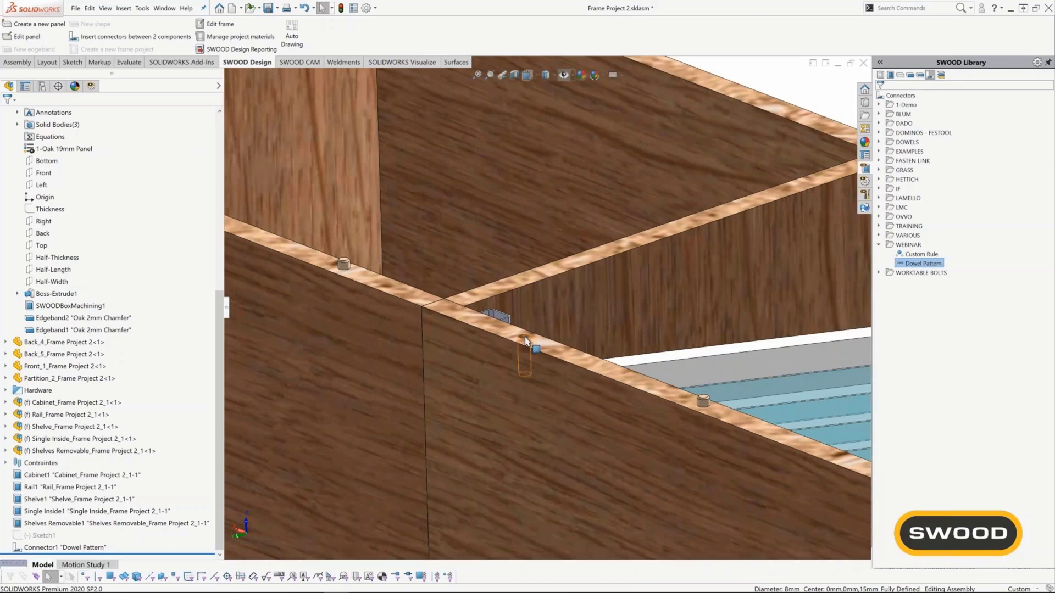
pyautogui.scroll(-4, 524, 335)
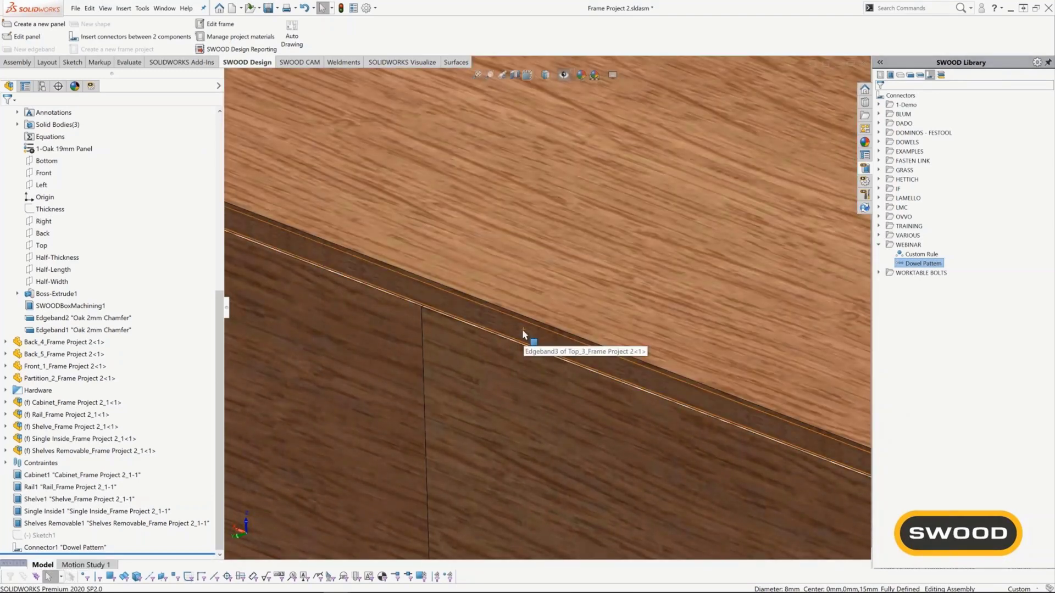
pyautogui.scroll(6, 524, 333)
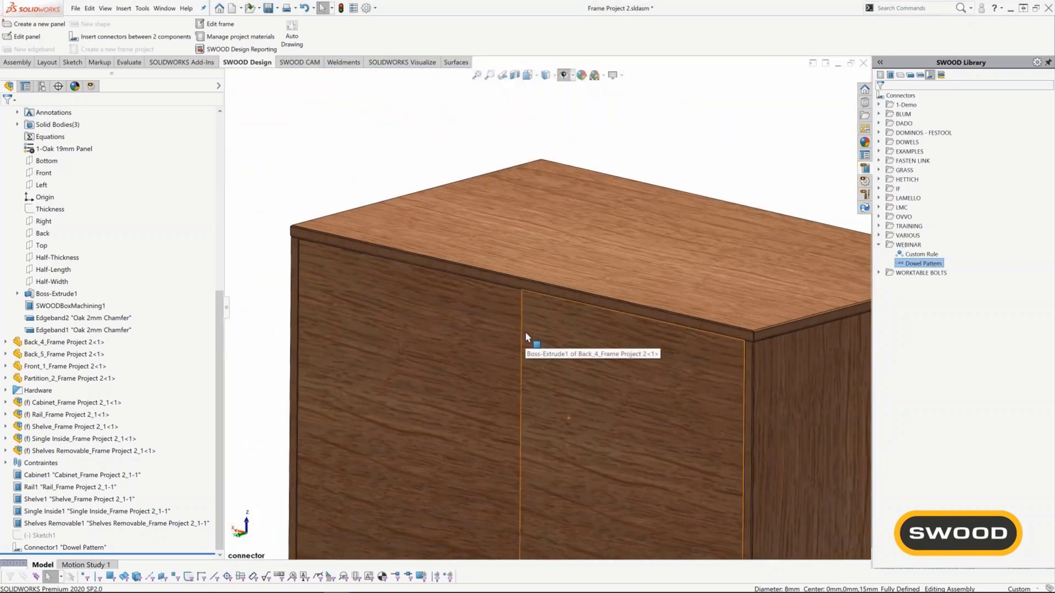
pyautogui.scroll(6, 525, 332)
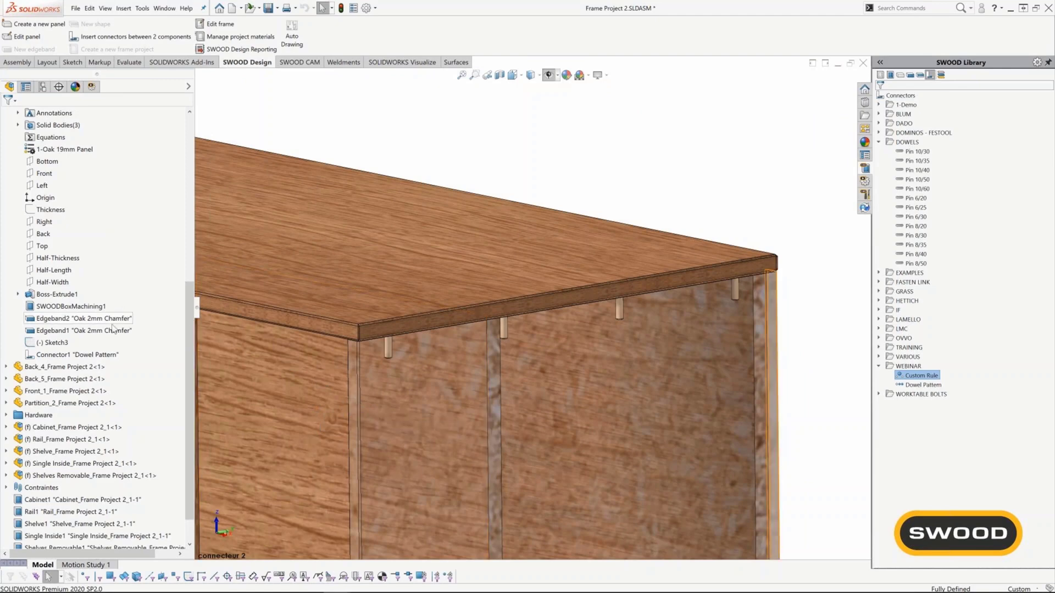
# Start editing the Right panel within the assembly and open its Dowel Pattern connector feature for editing.
pyautogui.scroll(3, 92, 349)
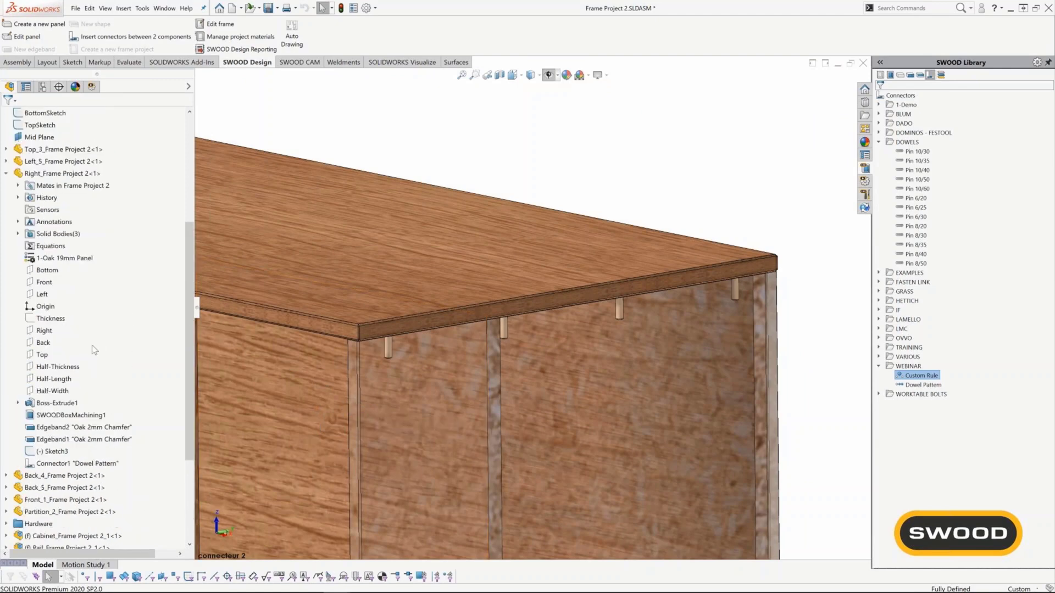
pyautogui.click(67, 175)
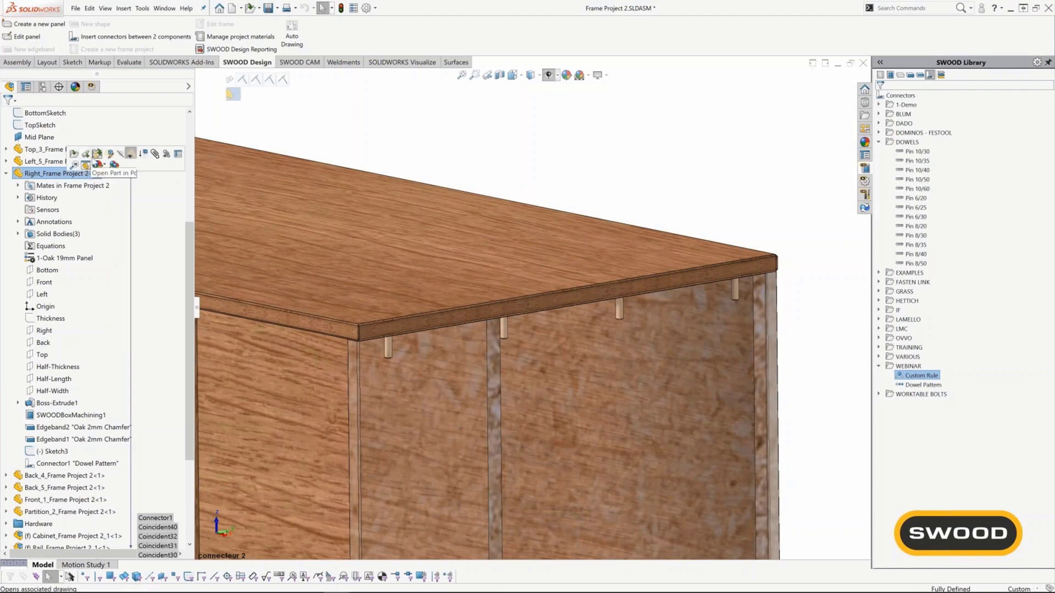
pyautogui.click(109, 154)
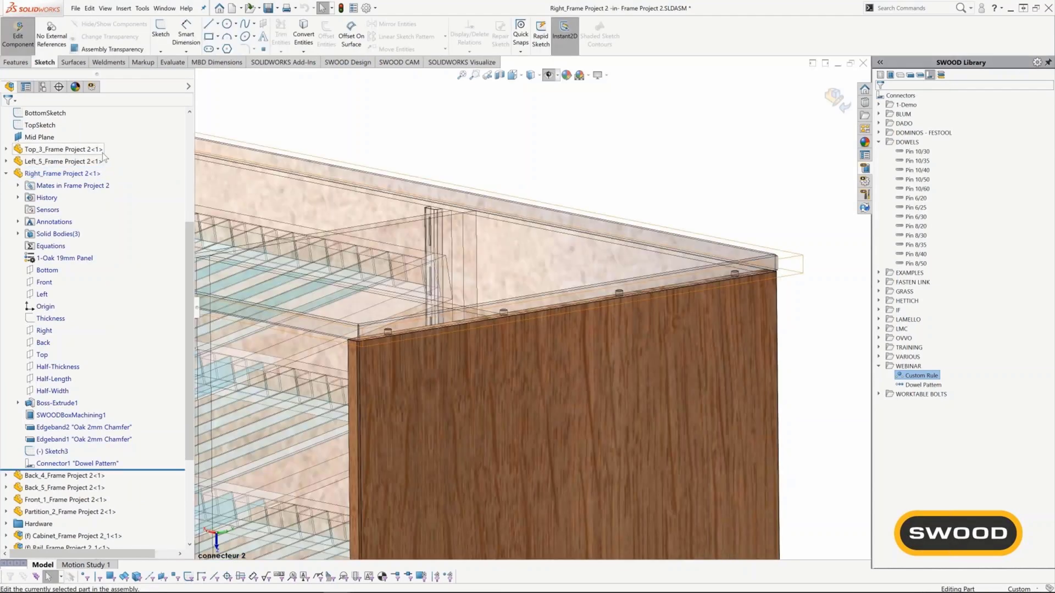
pyautogui.click(70, 463)
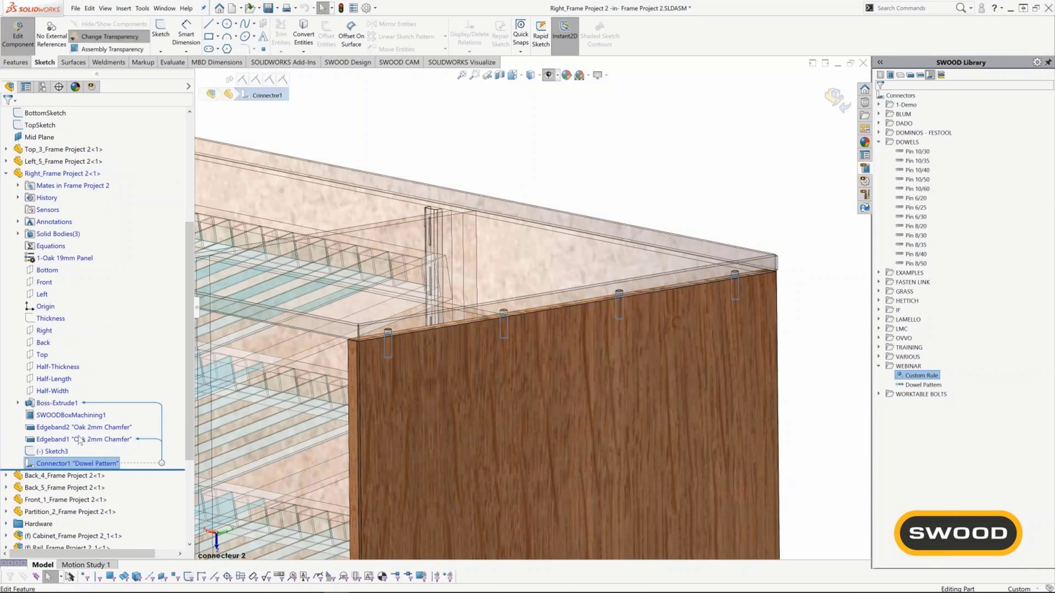
pyautogui.click(80, 440)
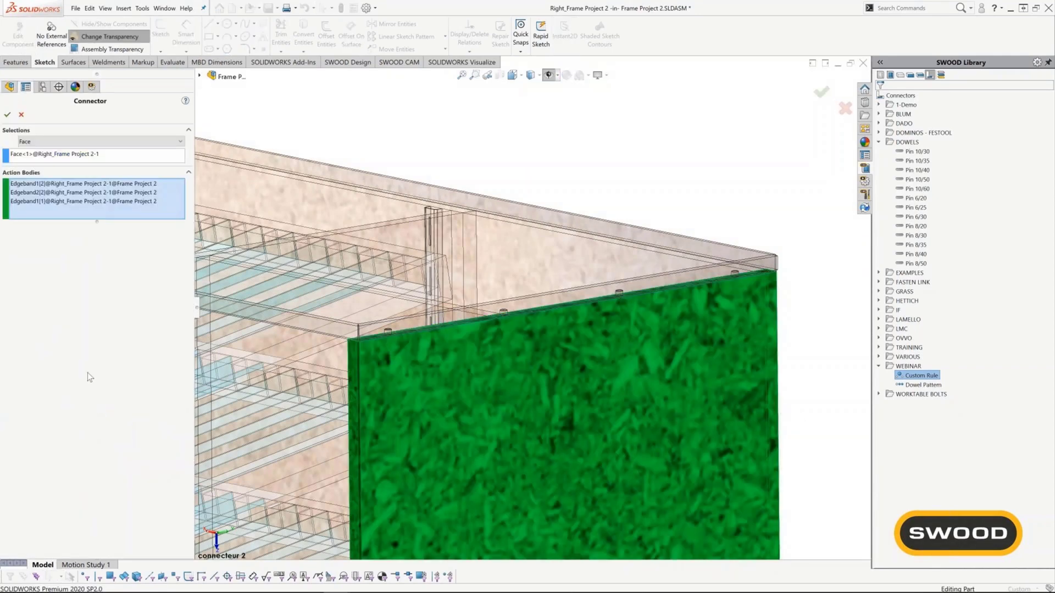
# Switch the connector's selection type to Sketch, pick the Right panel's Sketch3 as reference, and return to the assembly.
pyautogui.click(108, 143)
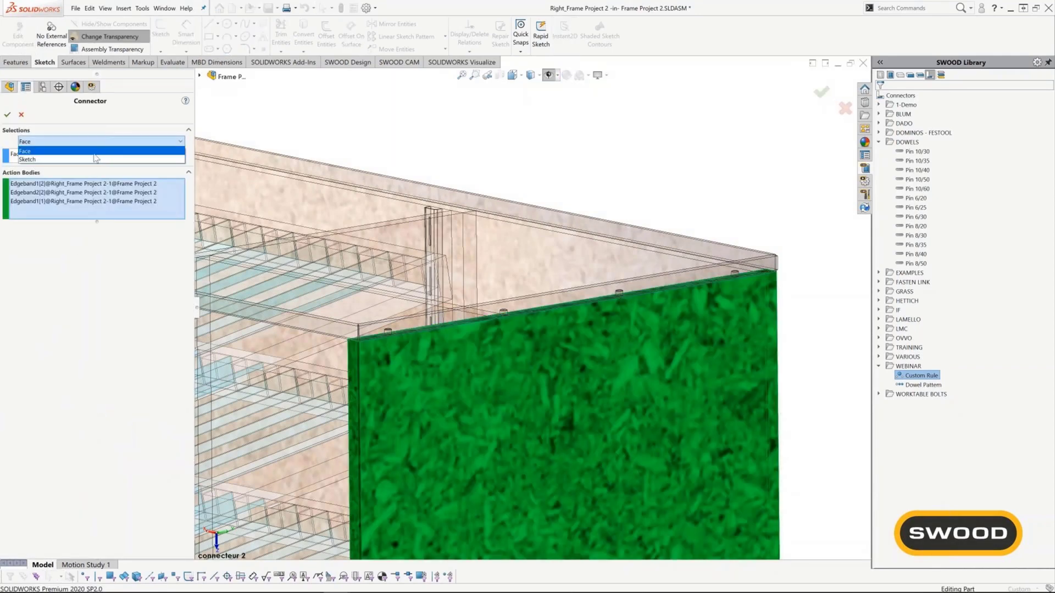
pyautogui.click(91, 160)
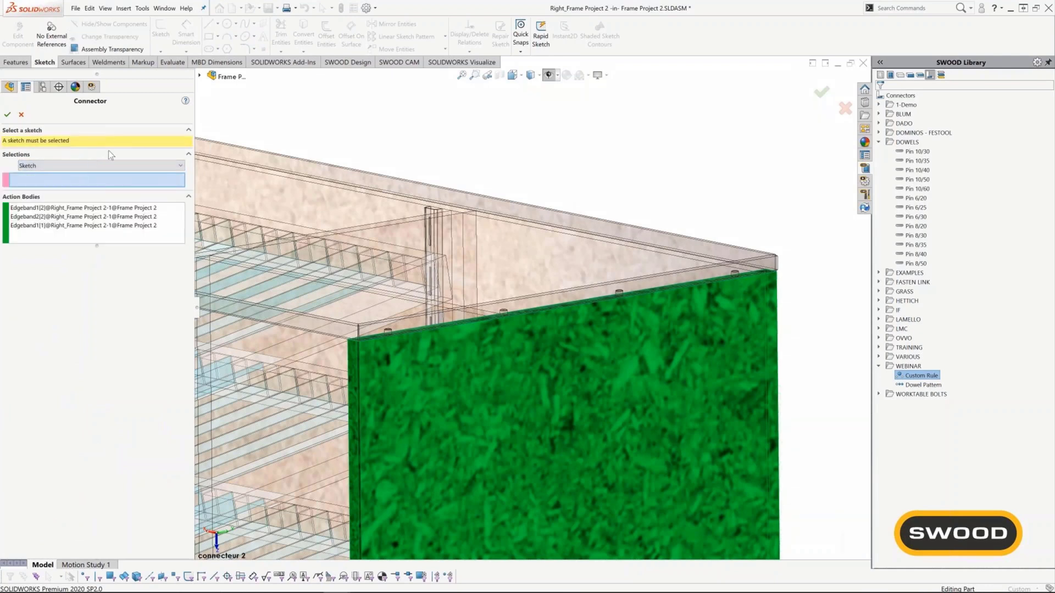
pyautogui.click(200, 77)
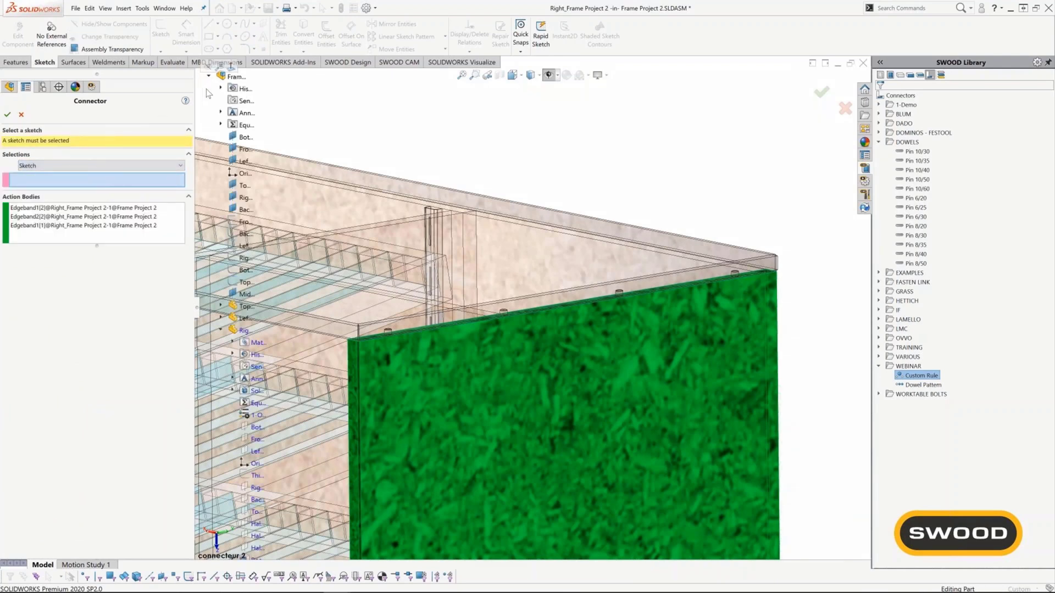
pyautogui.scroll(-3, 245, 478)
pyautogui.scroll(-1, 245, 481)
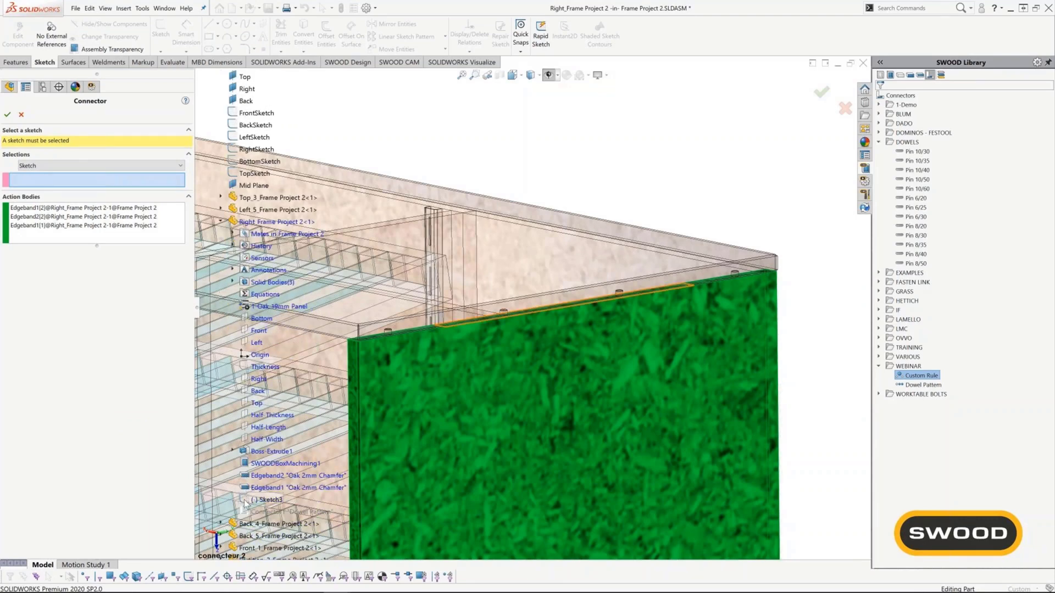
pyautogui.click(245, 503)
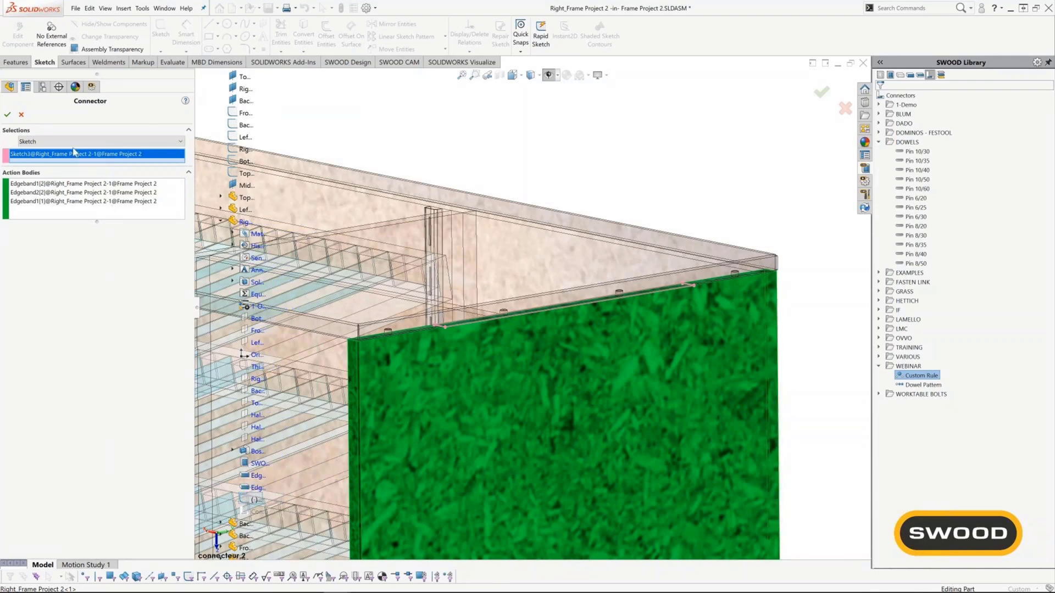
pyautogui.click(8, 115)
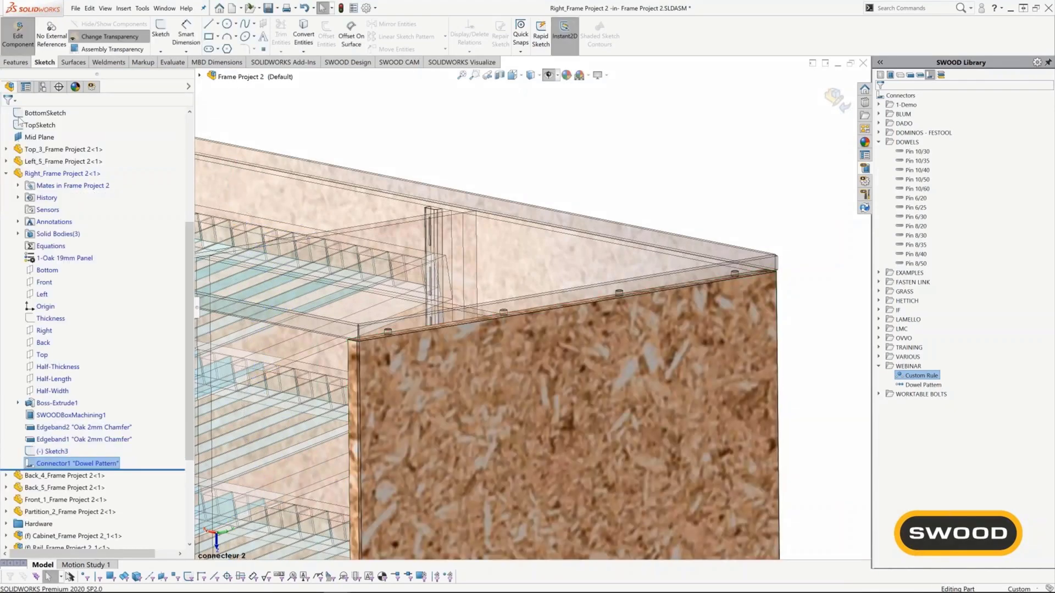
pyautogui.click(834, 100)
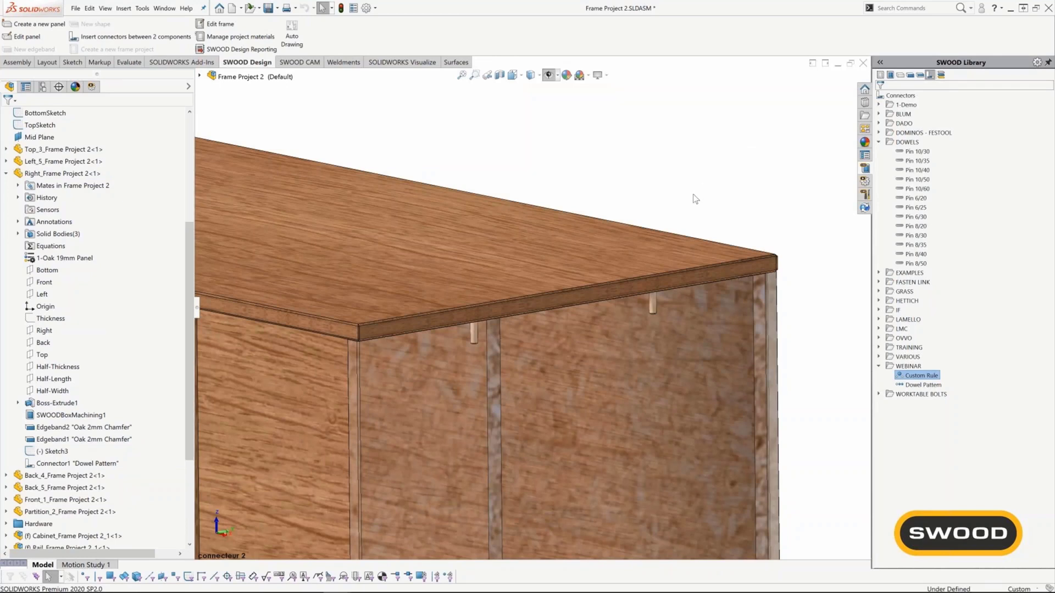
pyautogui.moveTo(600, 348)
pyautogui.mouseDown(button='middle')
pyautogui.moveTo(583, 309)
pyautogui.moveTo(597, 345)
pyautogui.mouseUp(button='middle')
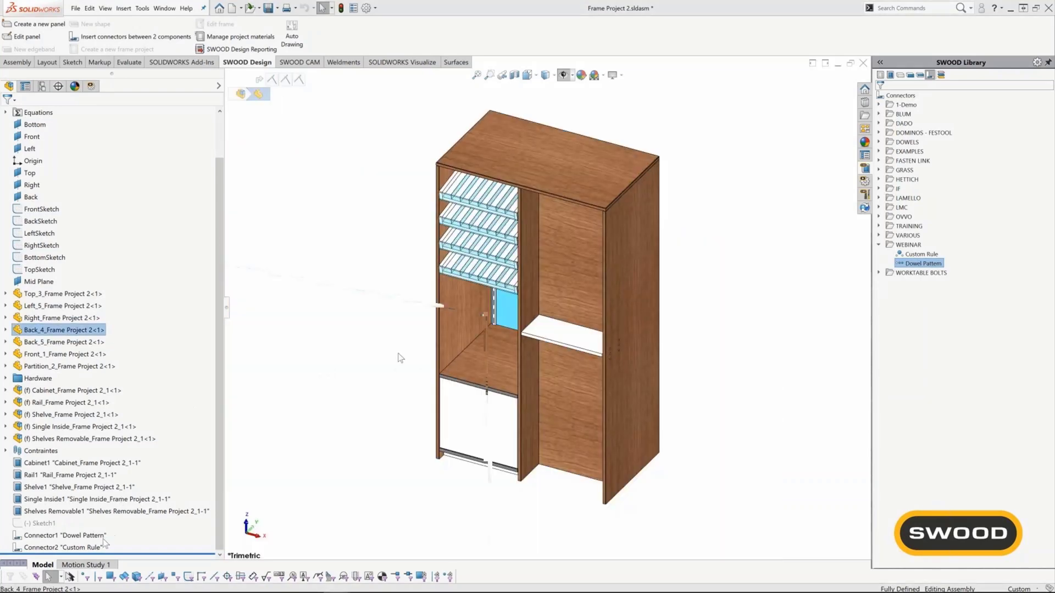
# Edit the Custom Rule connector between Top_3 and Right, test Reverse Z direction, and apply only Reverse Y direction.
pyautogui.click(88, 549)
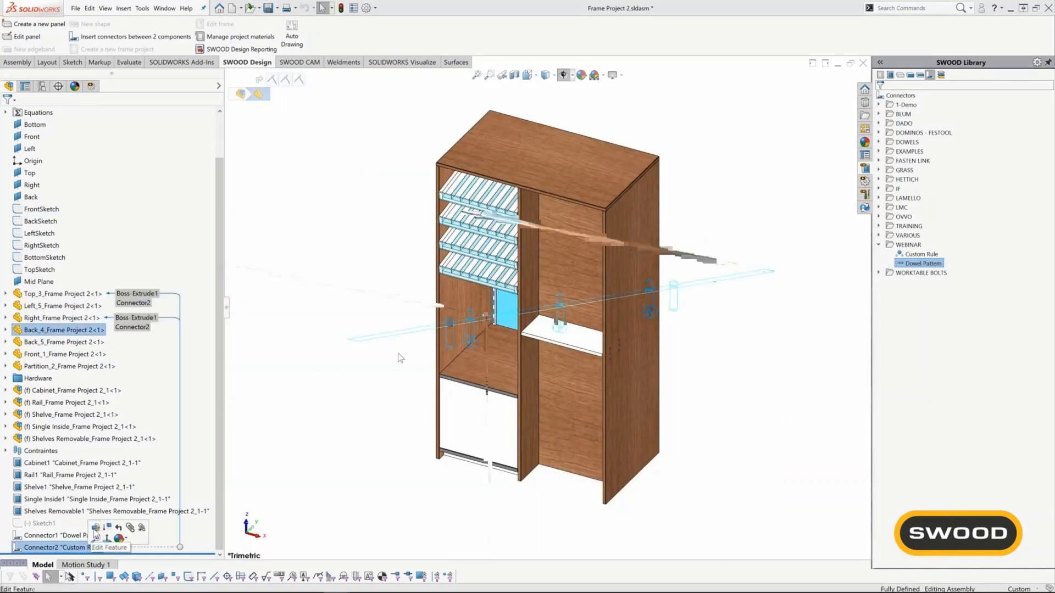
pyautogui.click(96, 529)
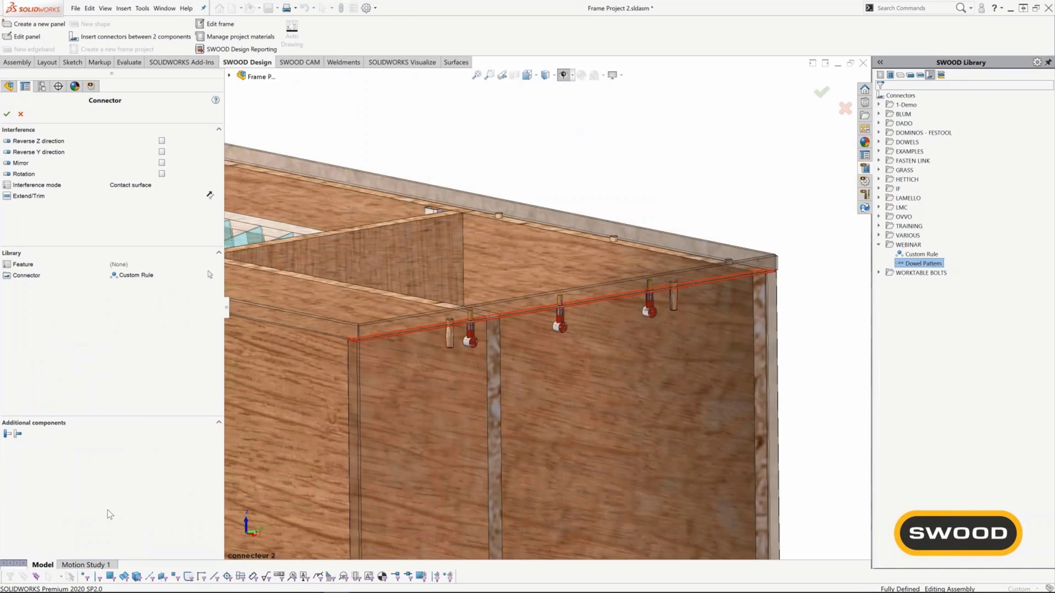
pyautogui.click(161, 141)
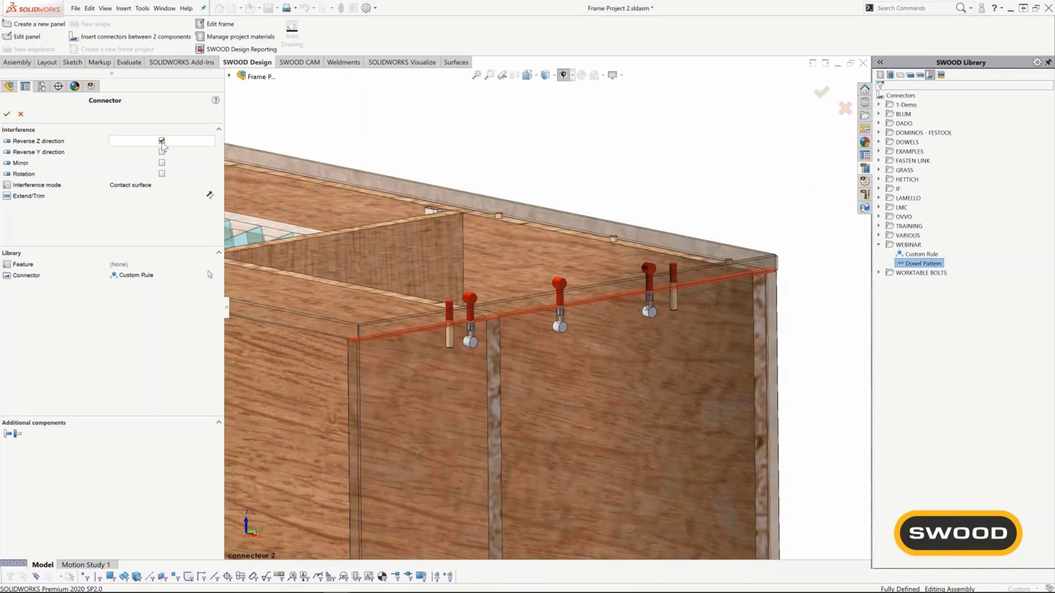
pyautogui.click(161, 142)
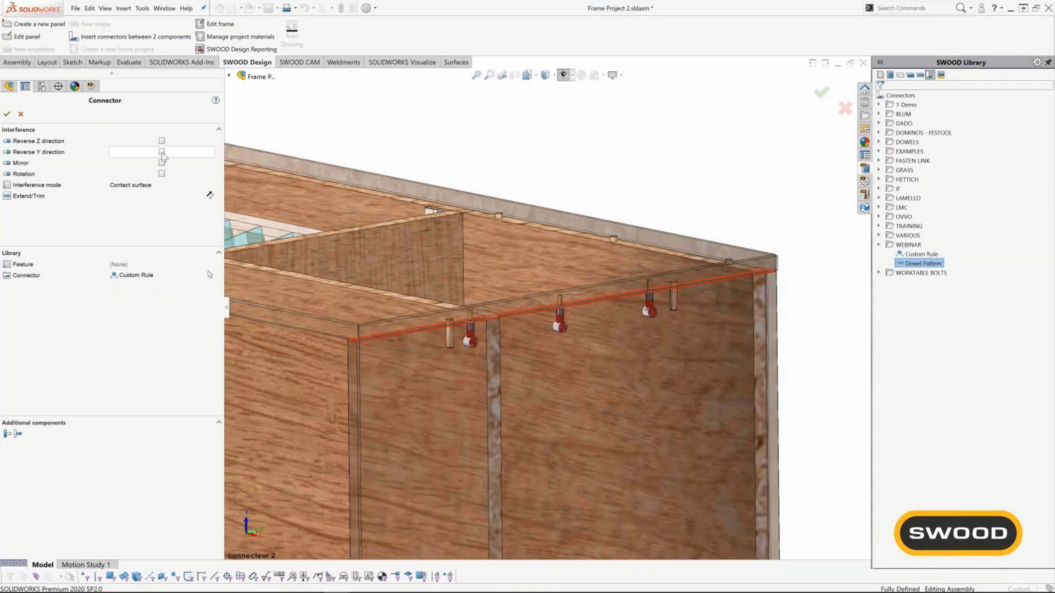
pyautogui.click(162, 152)
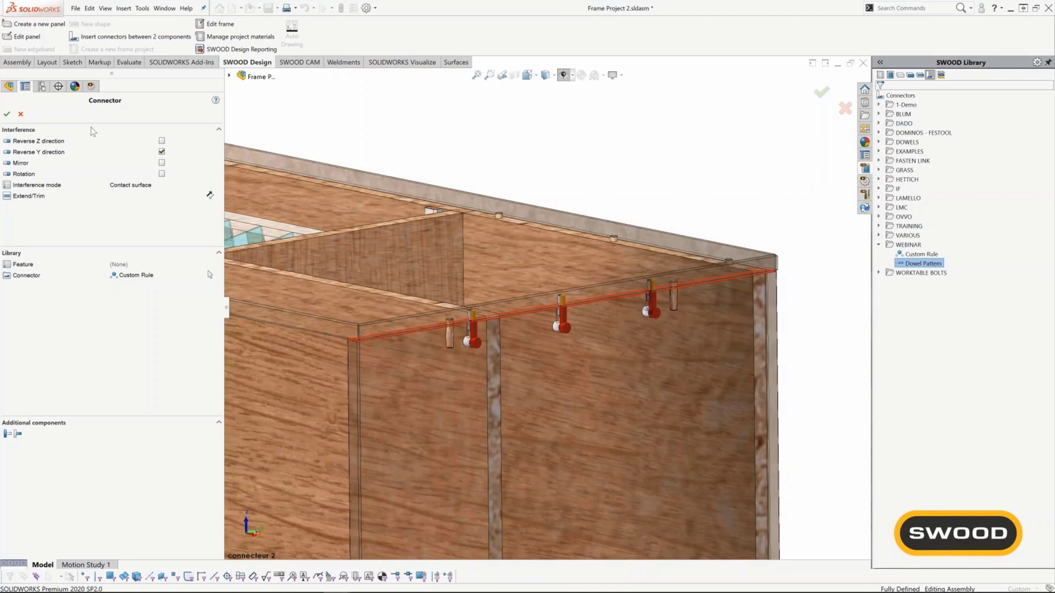
pyautogui.click(7, 114)
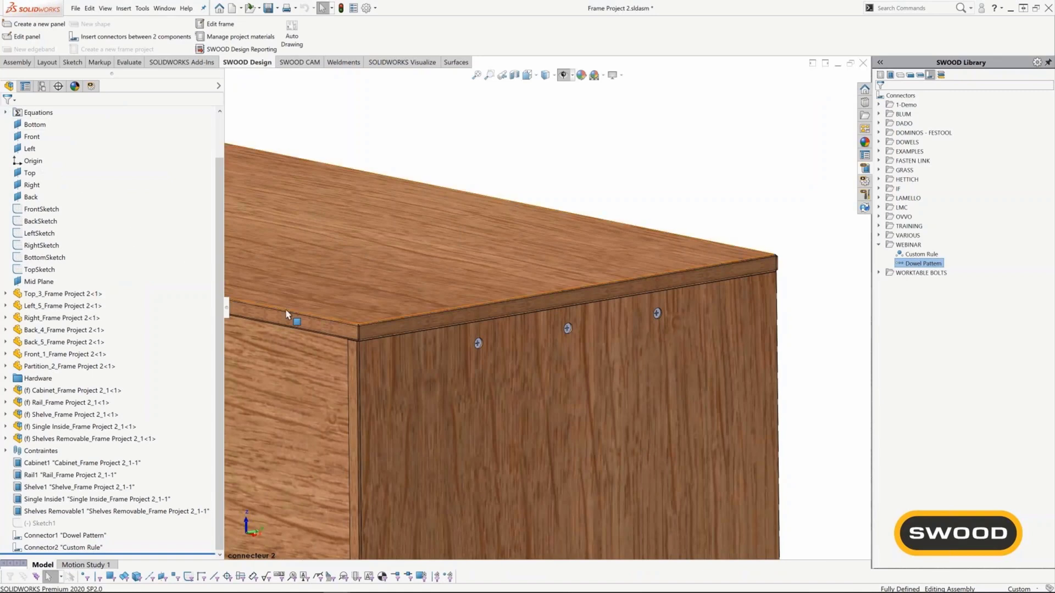
# Make the Right panel transparent to inspect the reversed Custom Rule fittings and dowels.
pyautogui.click(458, 421)
pyautogui.rightClick(458, 421)
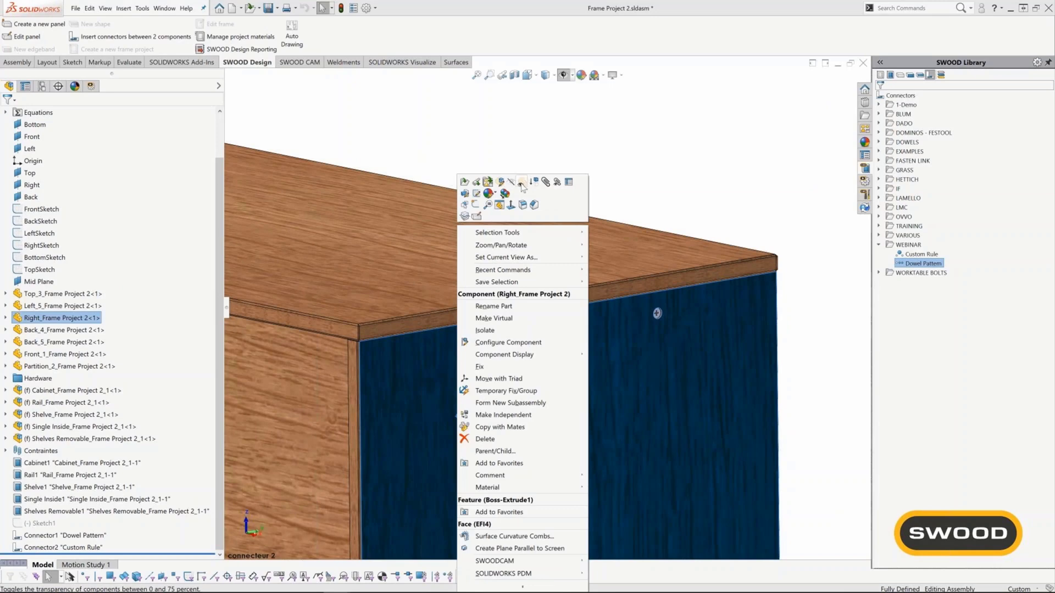
pyautogui.click(521, 184)
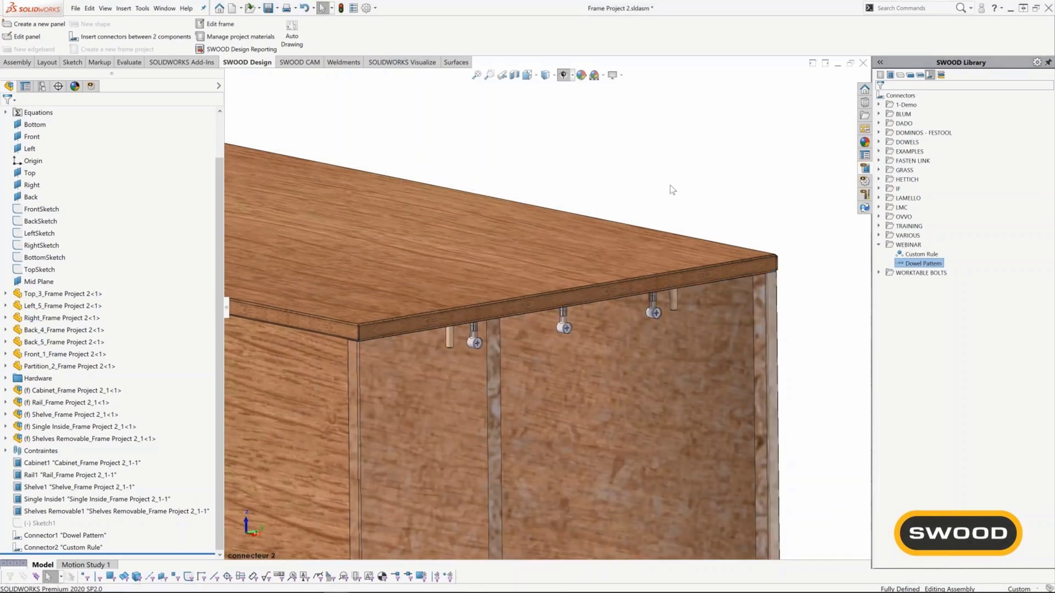